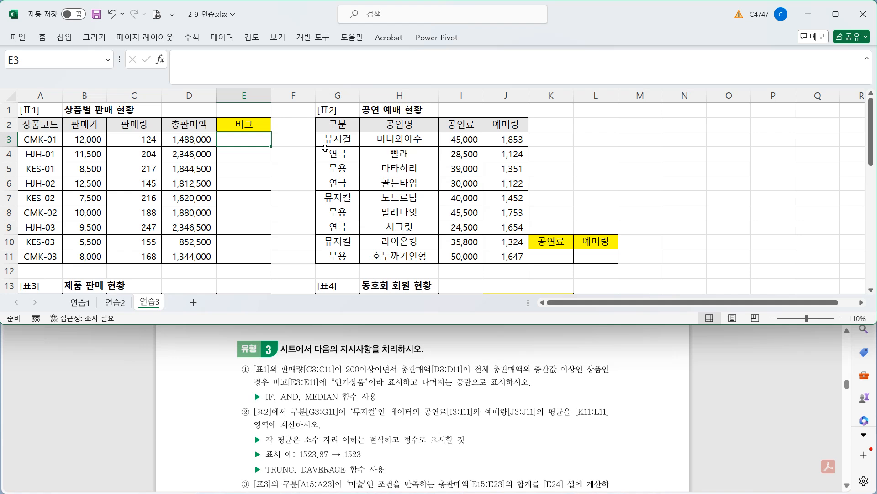
Enter the formula skeleton =IF(AND(),"인기상품","") in cell E3 of the 비고 column, leaving the AND conditions empty.
left_click(323, 66)
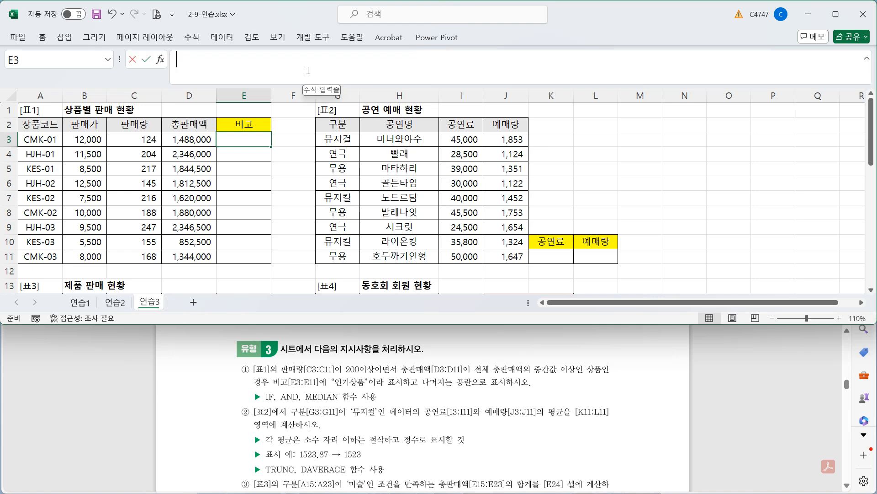
type("=IF(")
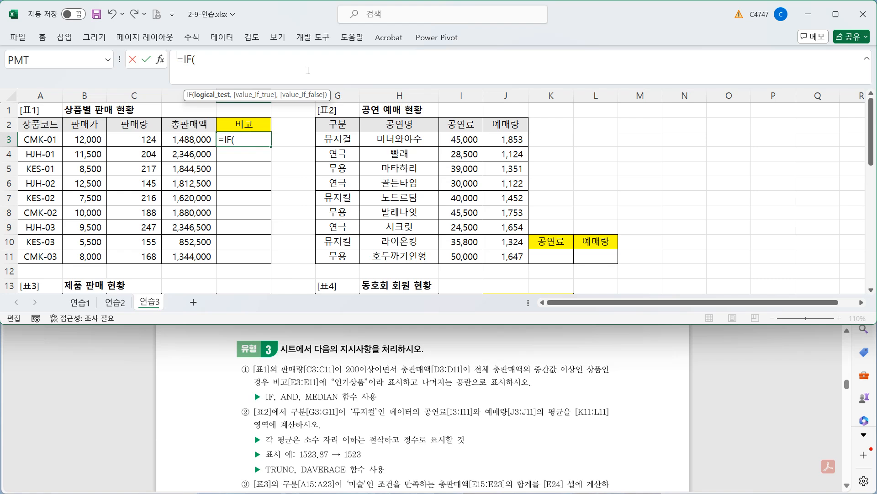
type("and")
key("Tab")
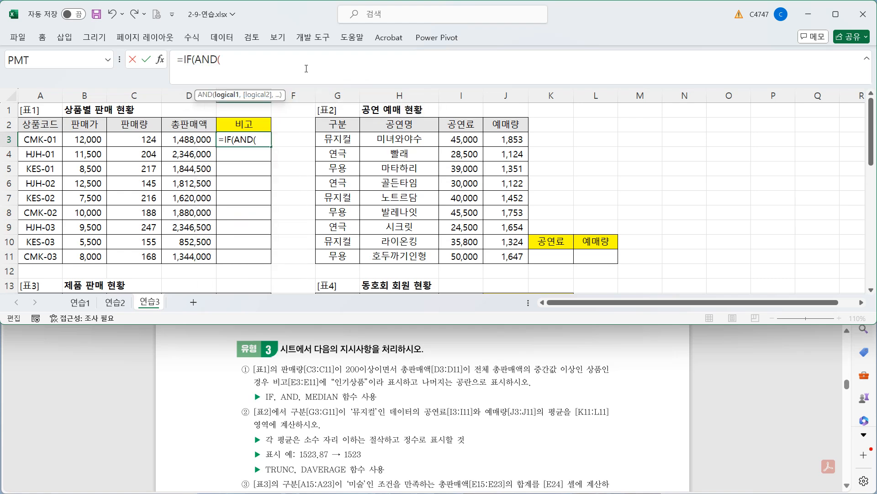
type(")")
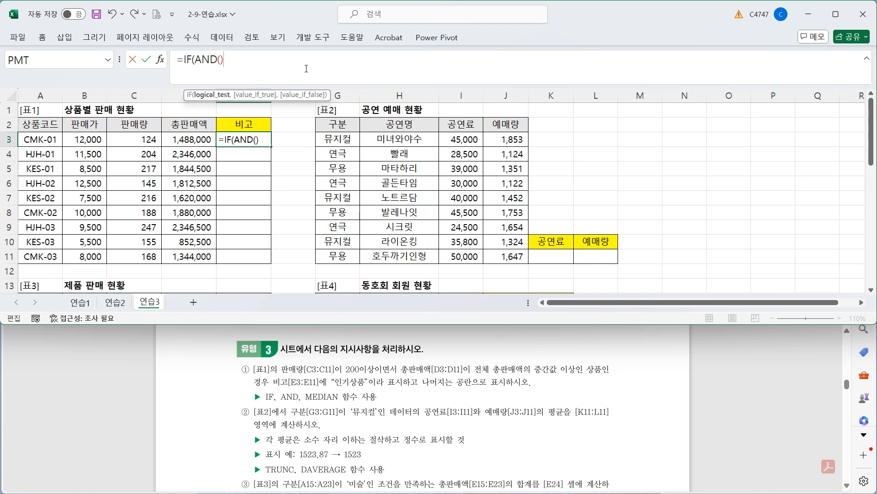
type(",")
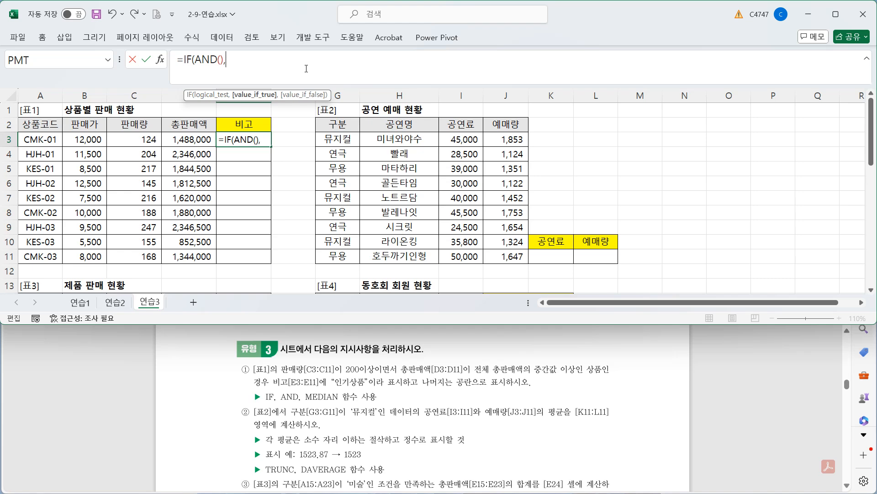
type("\"인기상품\",\"\"")
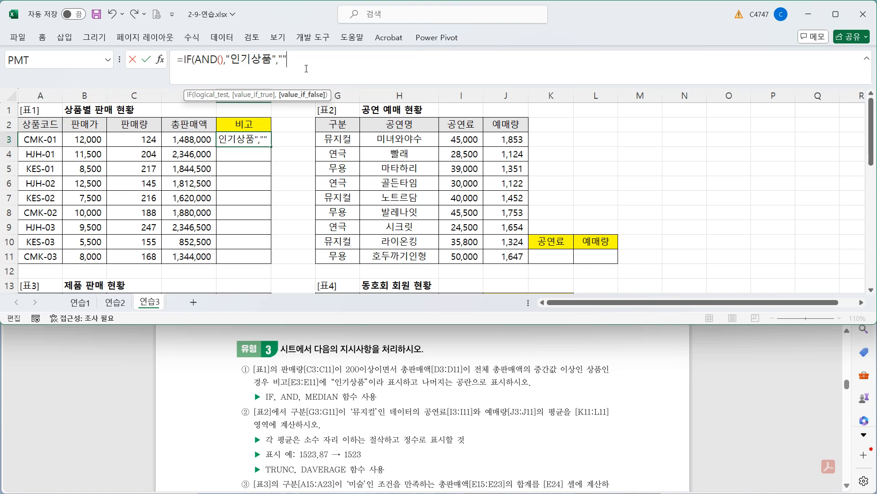
type(")")
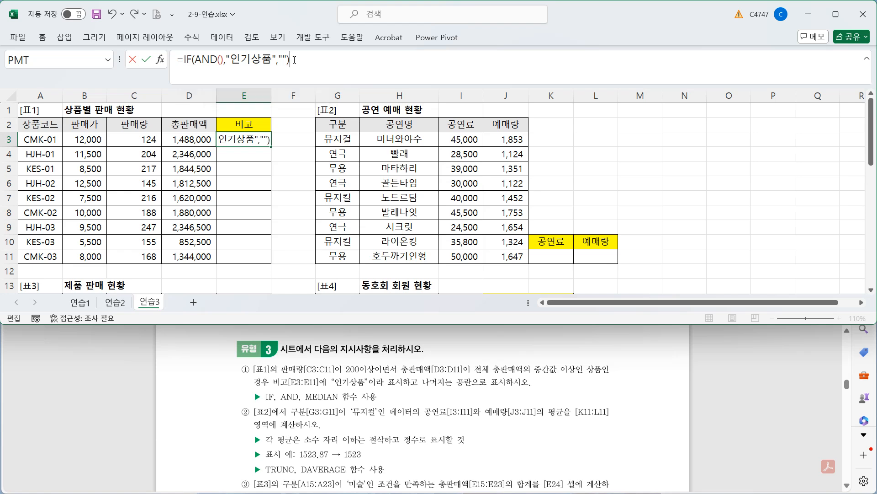
Add C3>=200 as the first condition inside the AND function of the E3 formula.
left_click(221, 60)
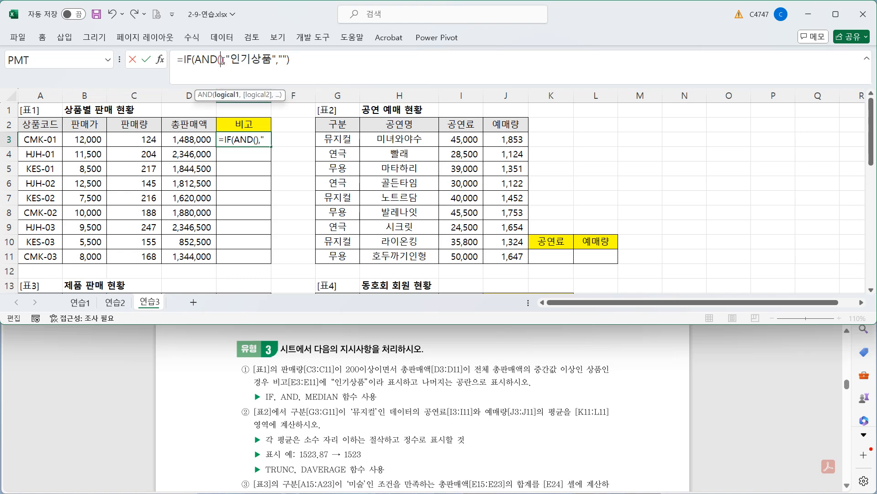
left_click(150, 141)
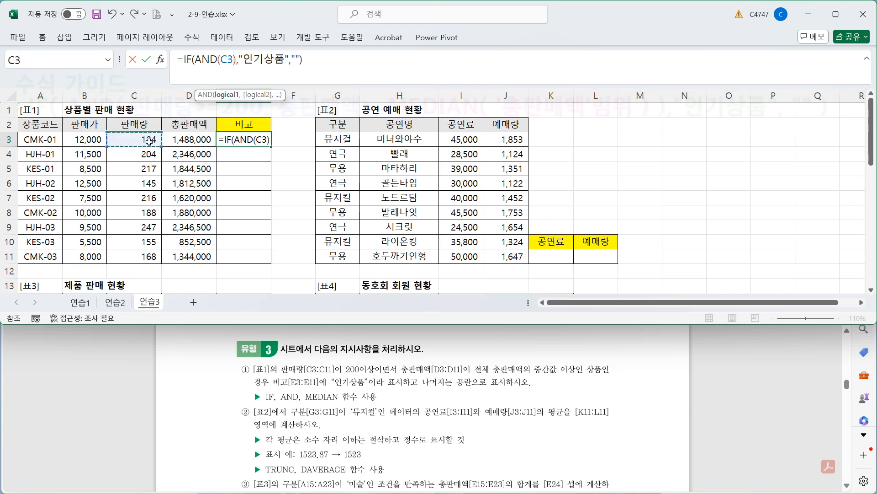
type(">=200,")
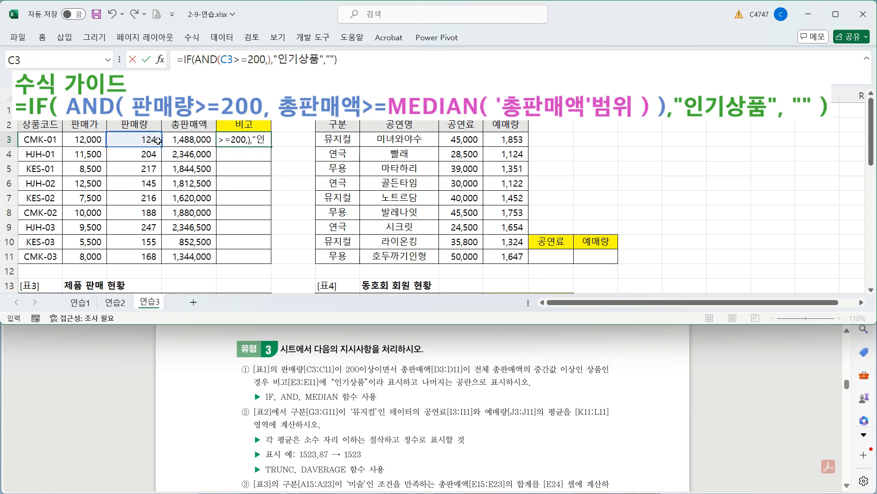
Add D3>=MEDIAN(D3:D11) as the second AND condition in the E3 formula.
left_click(201, 141)
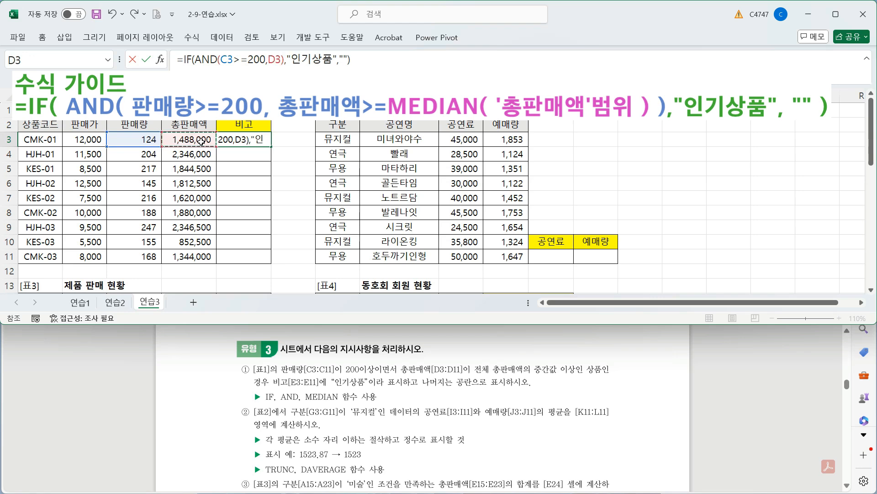
type(">=")
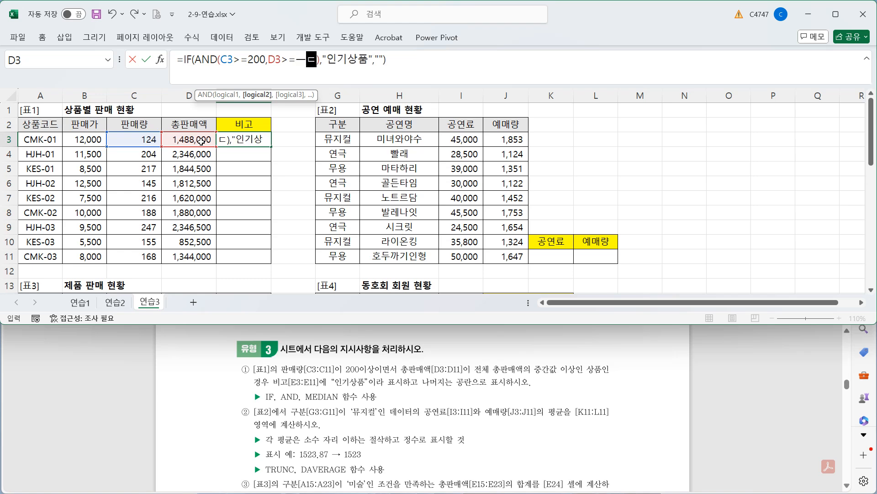
type("m")
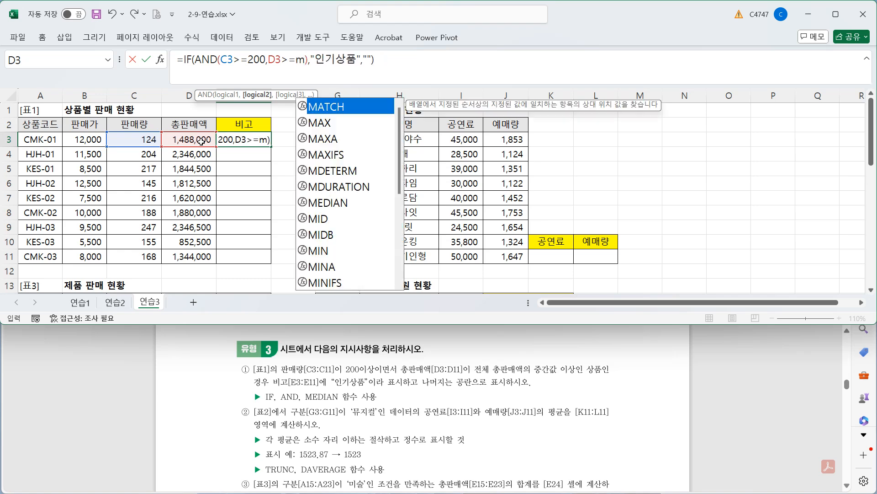
key("Down")
key("Down")
key("Down")
key("Down")
key("Down")
key("Down")
key("Tab")
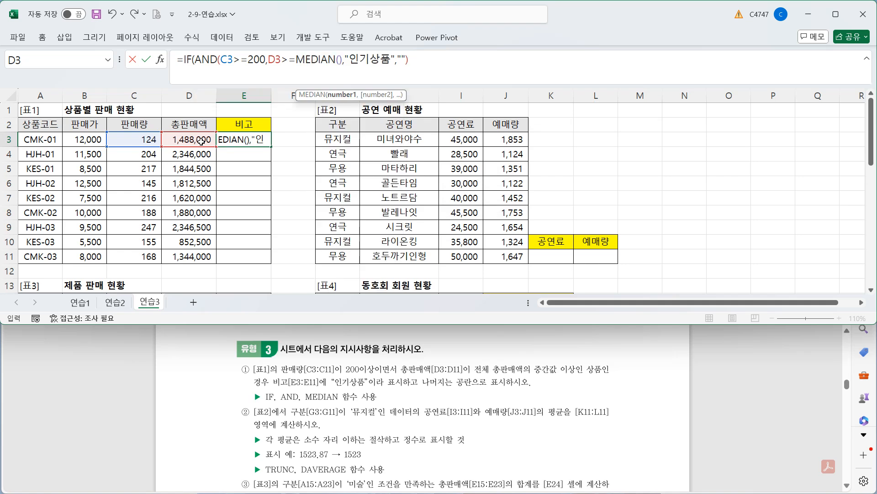
left_click_drag(202, 249, 188, 139)
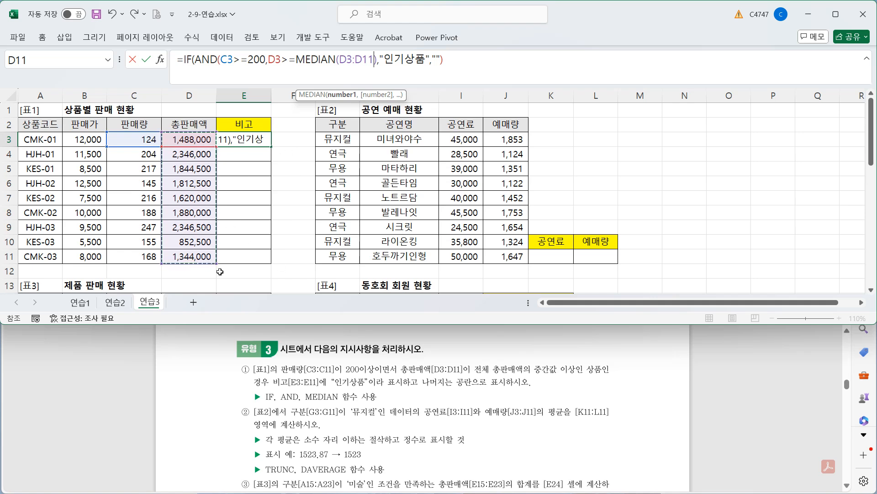
left_click(376, 60)
type(")")
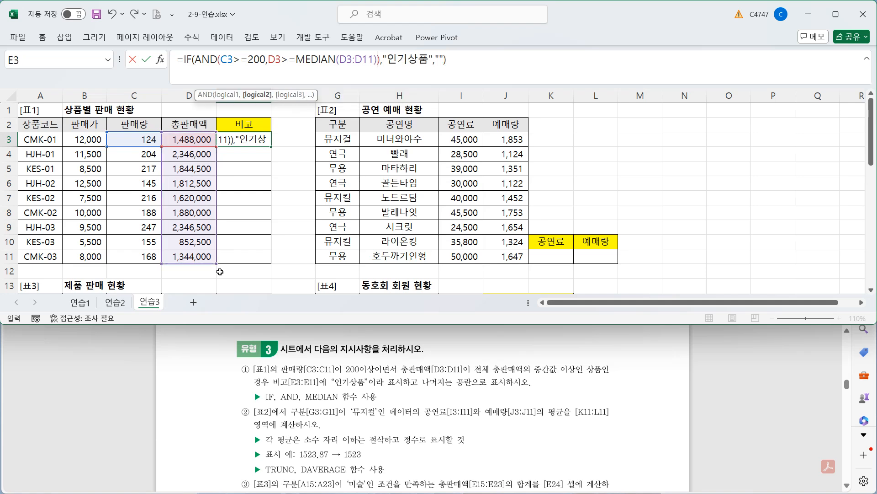
Make the MEDIAN range absolute as $D$3:$D$11 and fill the finished E3 formula down through E11.
left_click_drag(376, 60, 339, 59)
key("F4")
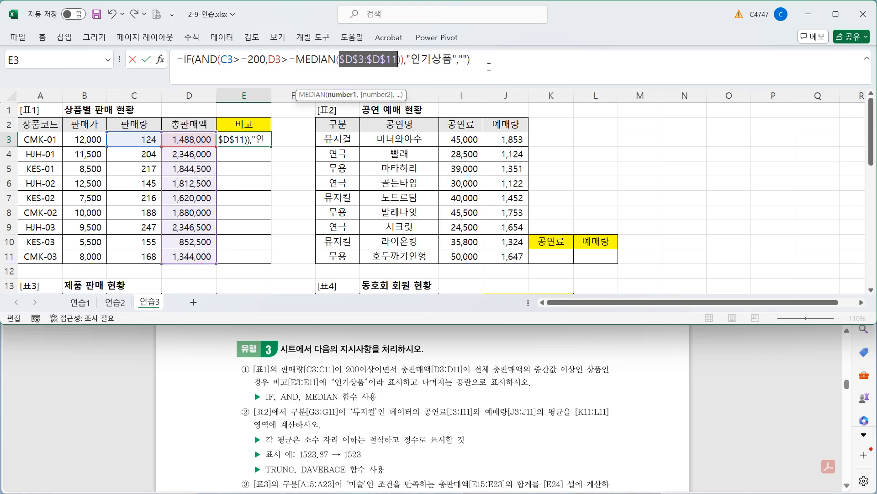
left_click(403, 60)
left_click(482, 58)
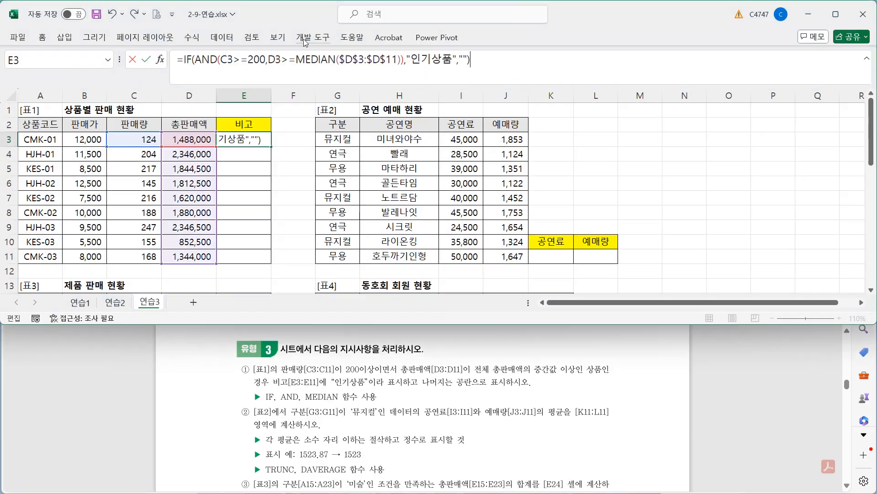
key("ctrl+Return")
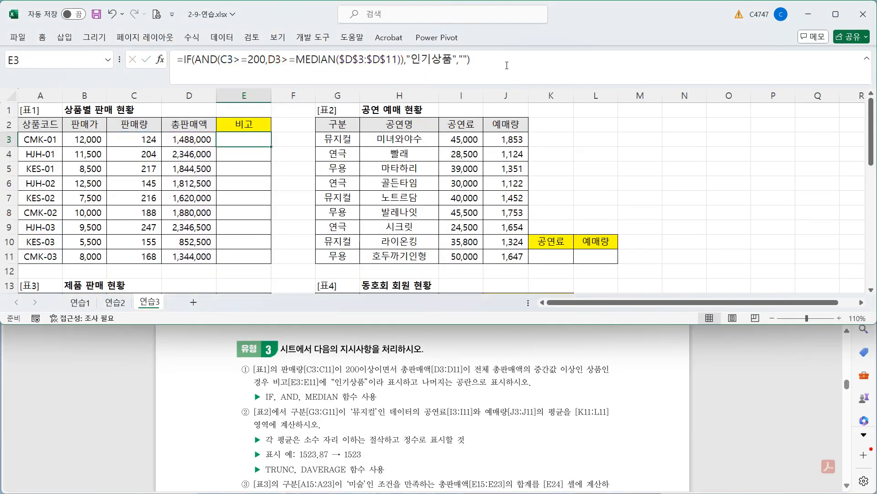
left_click_drag(271, 146, 270, 259)
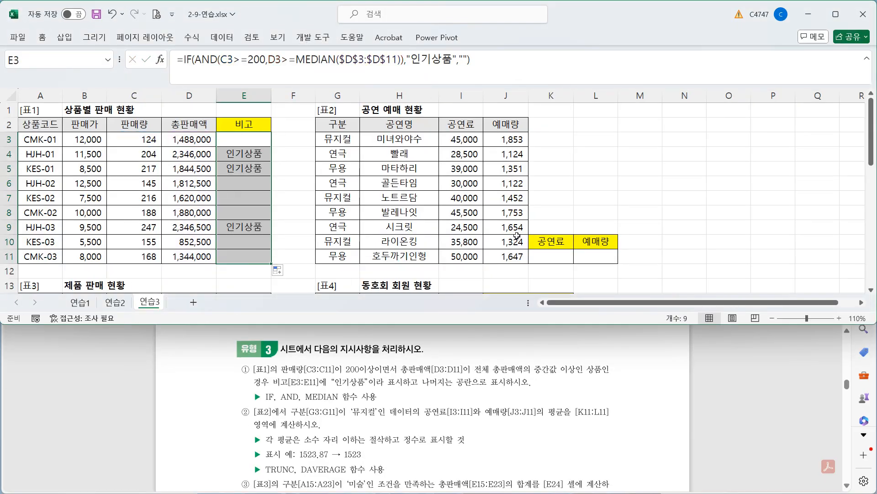
left_click(557, 258)
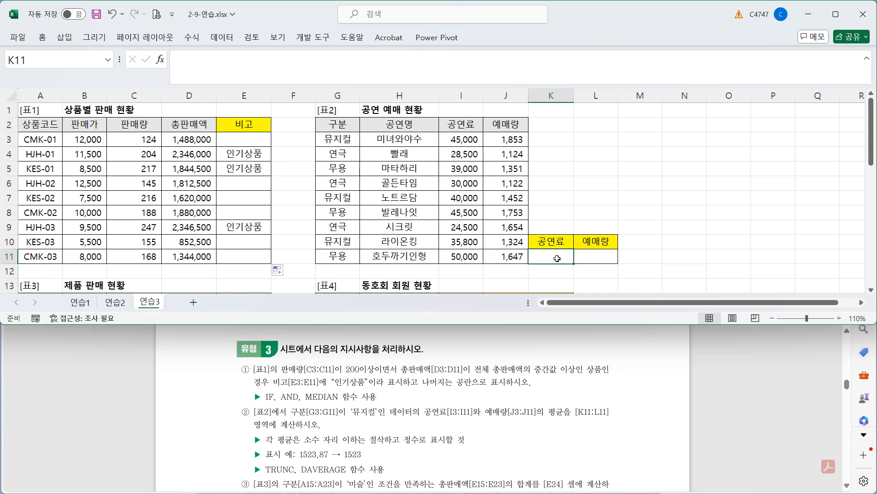
left_click(350, 128)
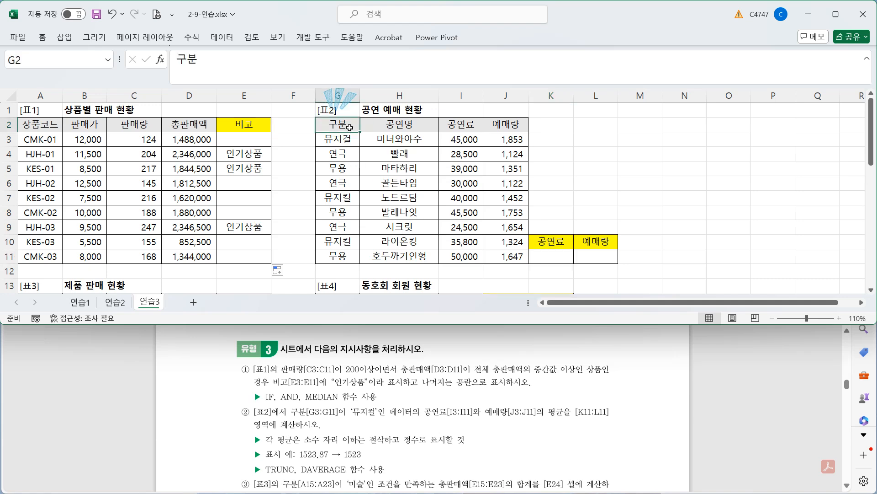
left_click_drag(350, 128, 349, 140)
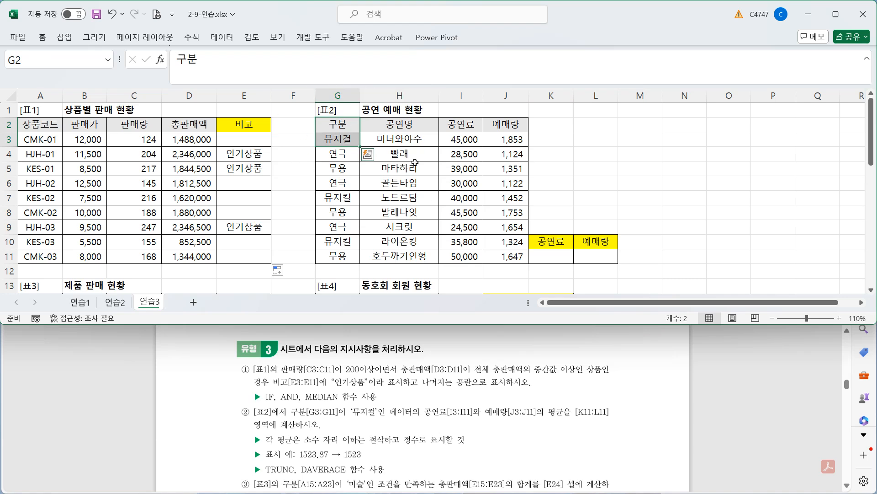
Start a DAVERAGE formula in cell K11 with the absolute range $G$2:$J$11 as its database.
left_click(568, 259)
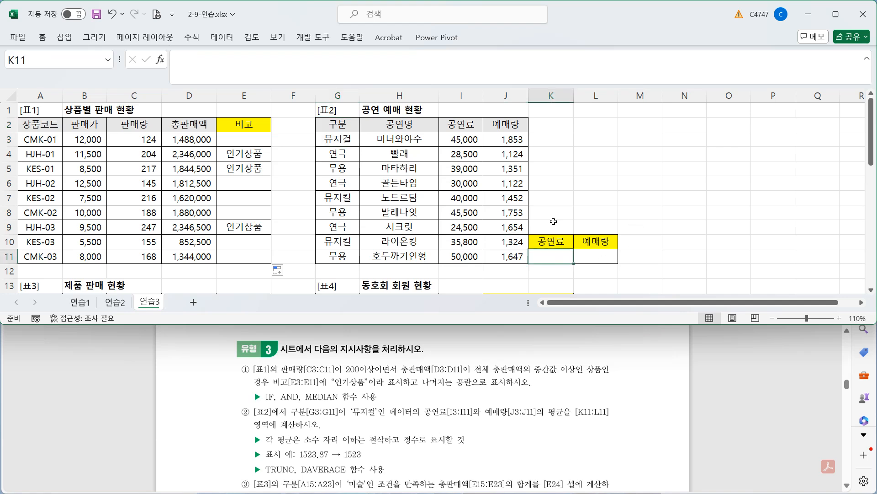
left_click(552, 63)
type("=d")
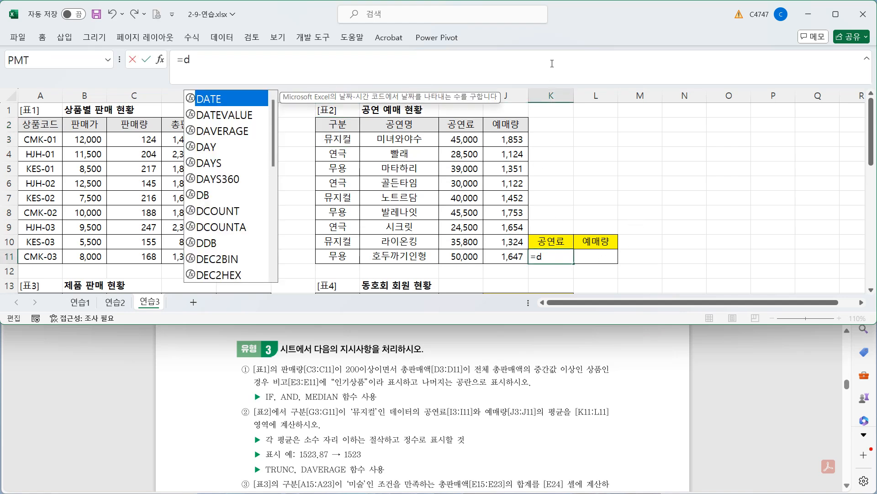
type("av")
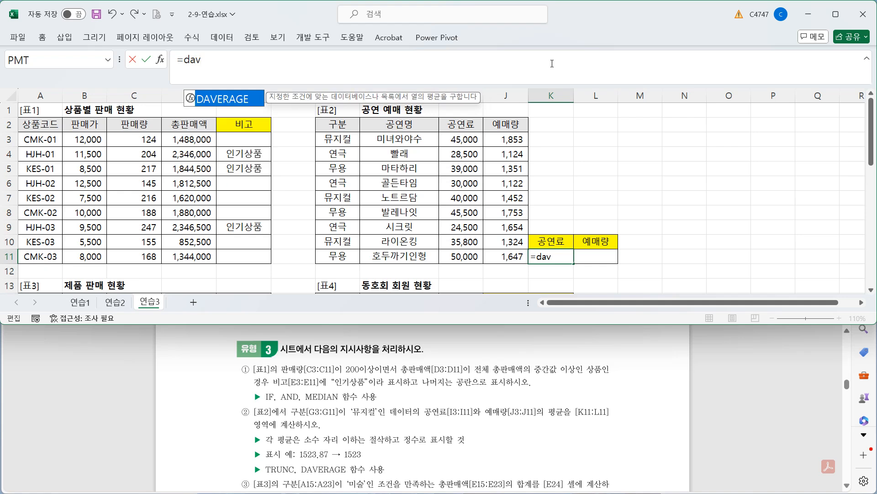
key("Tab")
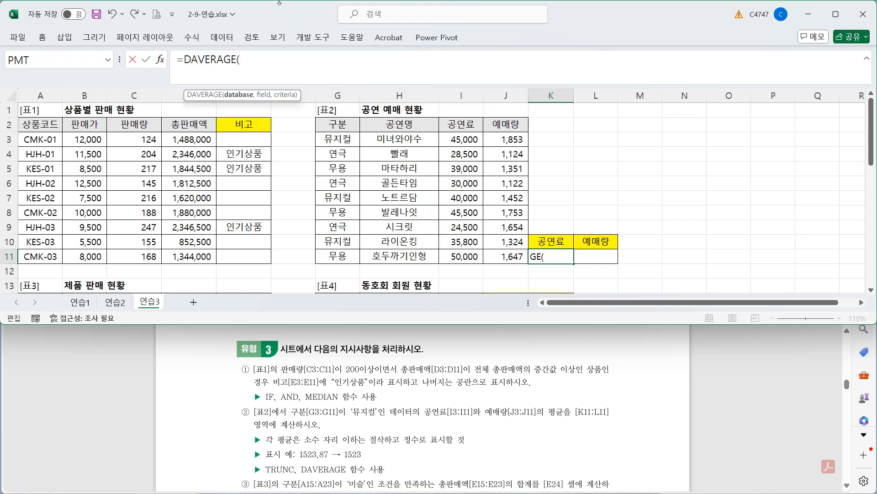
left_click_drag(345, 127, 503, 260)
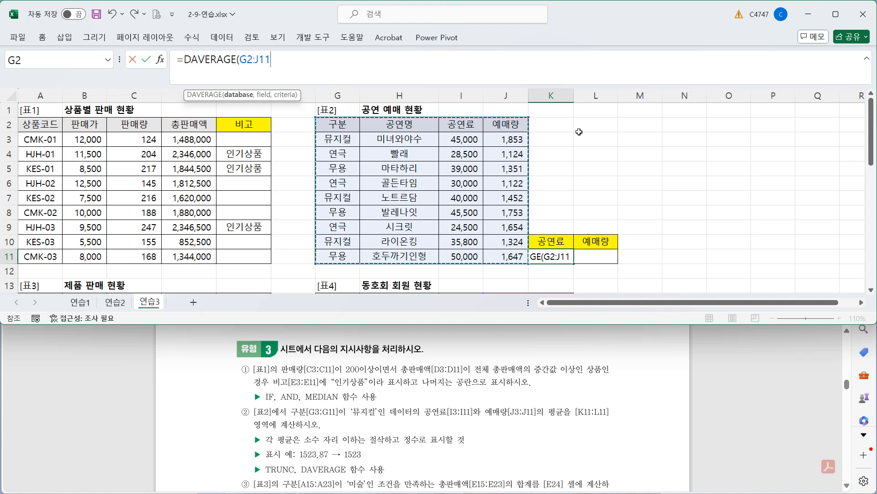
key("F4")
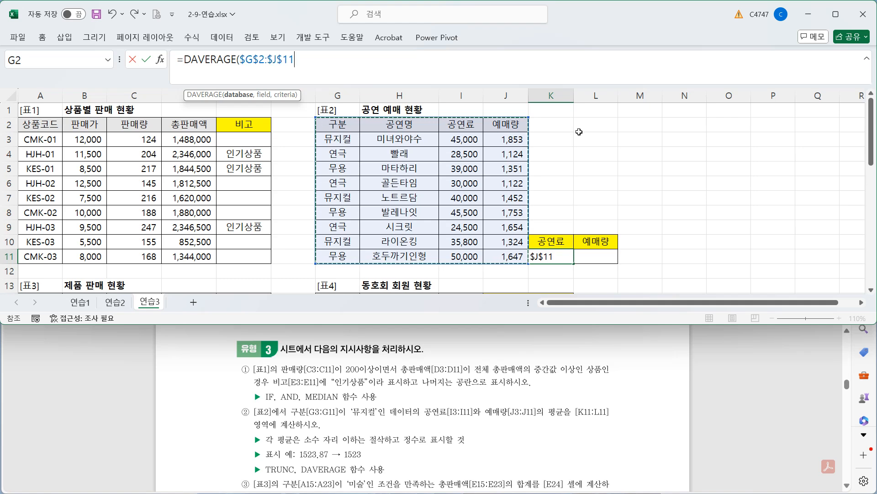
type(",")
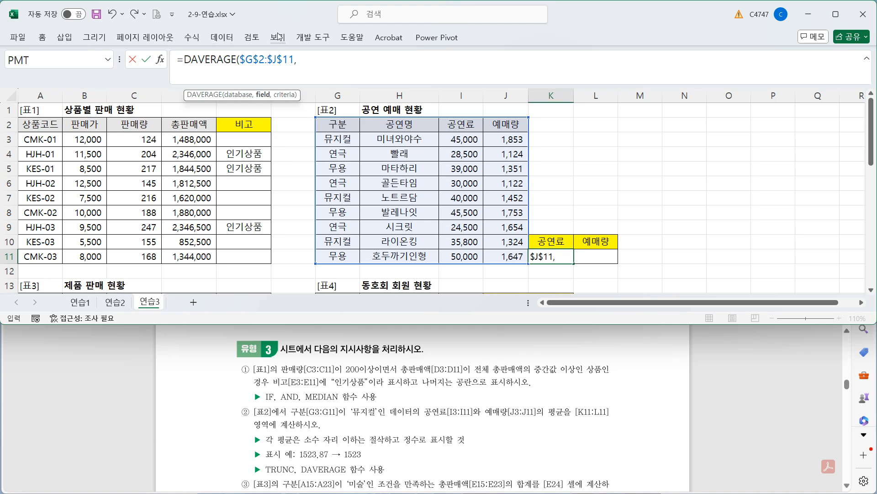
Complete the K11 DAVERAGE formula with I2 as the field and $G$2:$G$3 as the absolute criteria range.
left_click(464, 125)
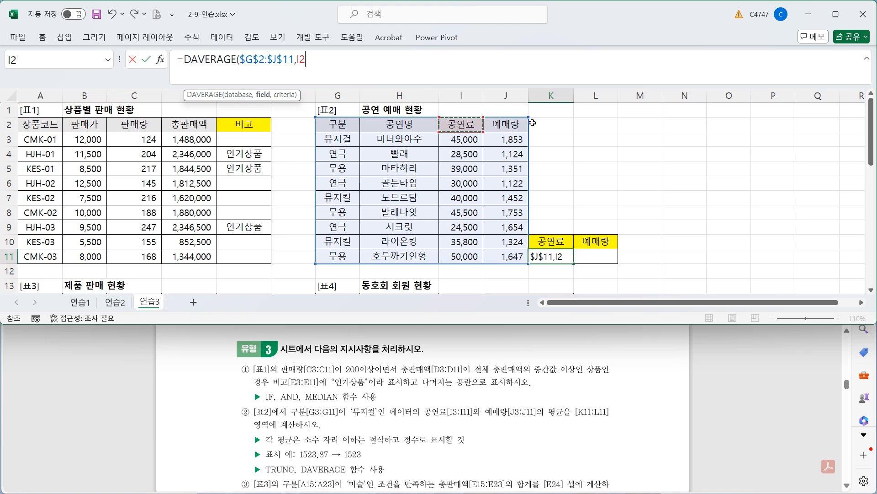
type(",")
left_click_drag(339, 125, 354, 147)
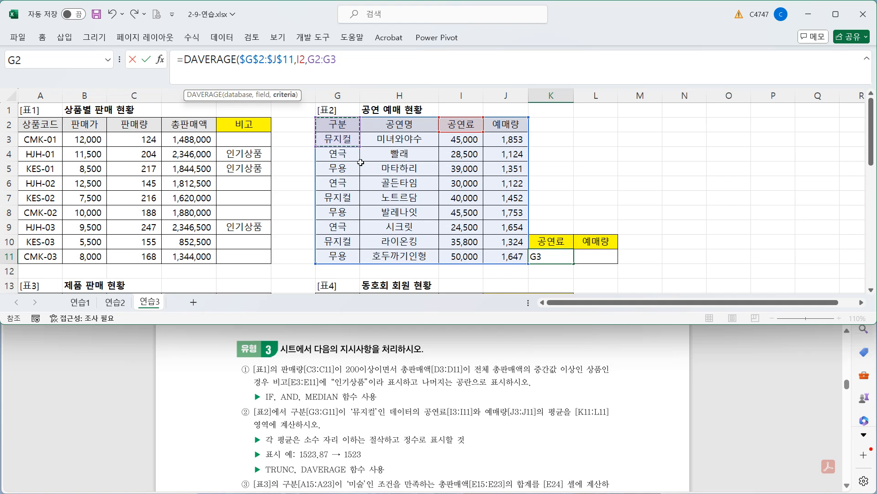
key("F4")
type(")")
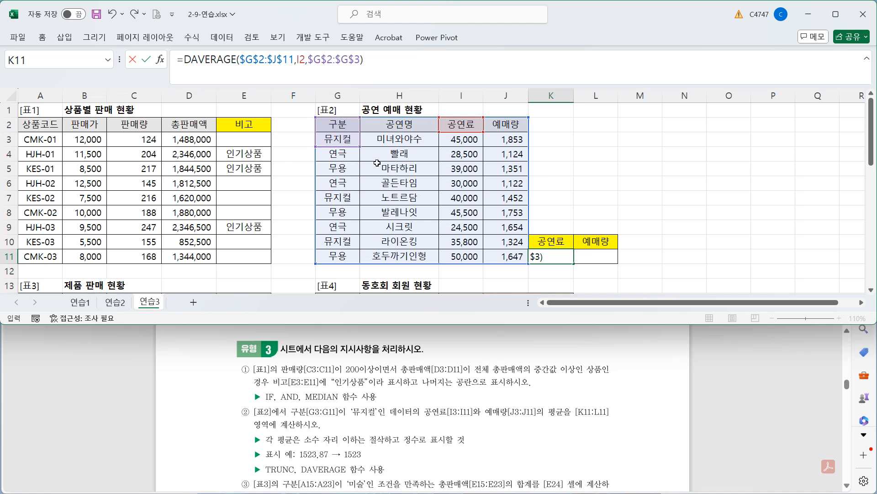
key("ctrl+Return")
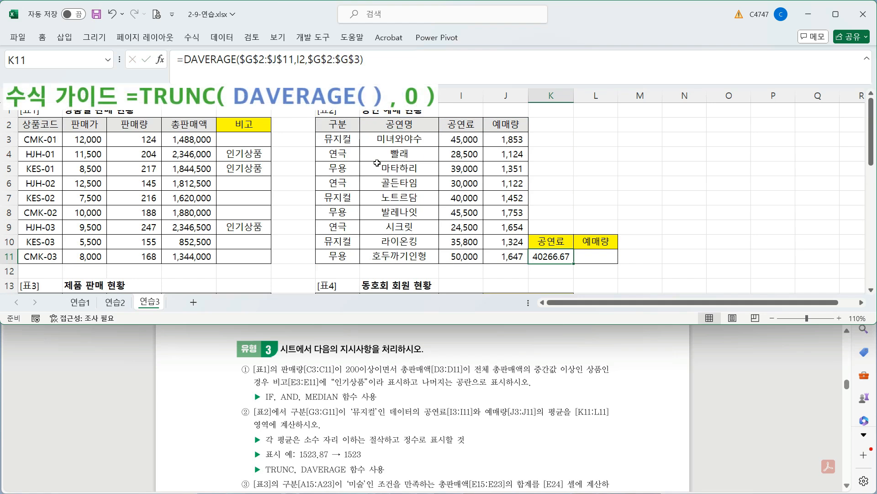
Wrap the K11 DAVERAGE formula in TRUNC with 0 digits and fill it across to L11.
left_click(185, 60)
type("tru")
key("Tab")
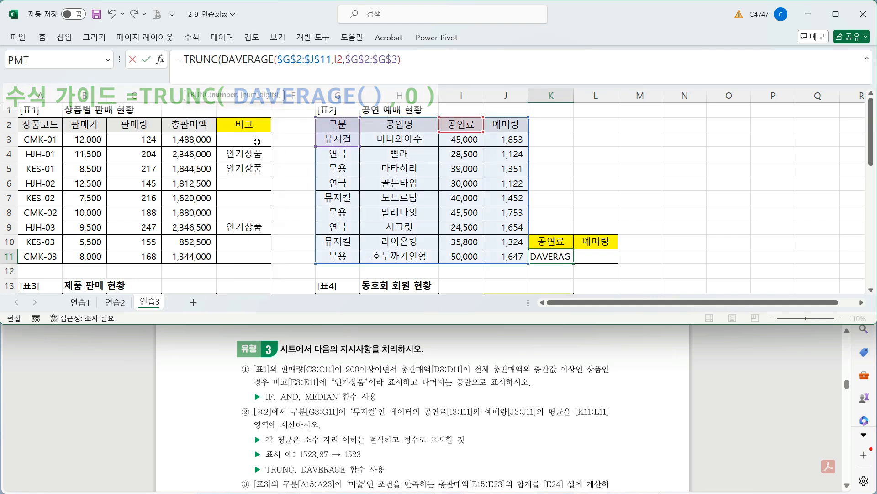
left_click(409, 59)
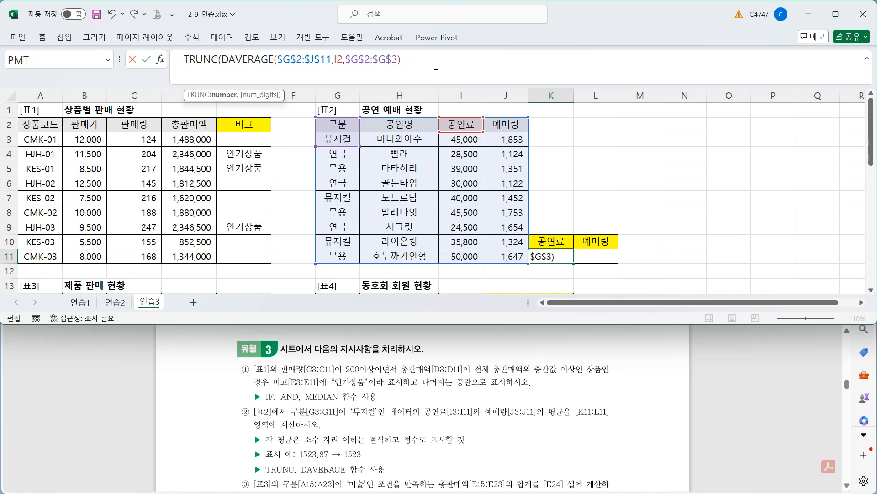
type(",0)")
key("ctrl+Return")
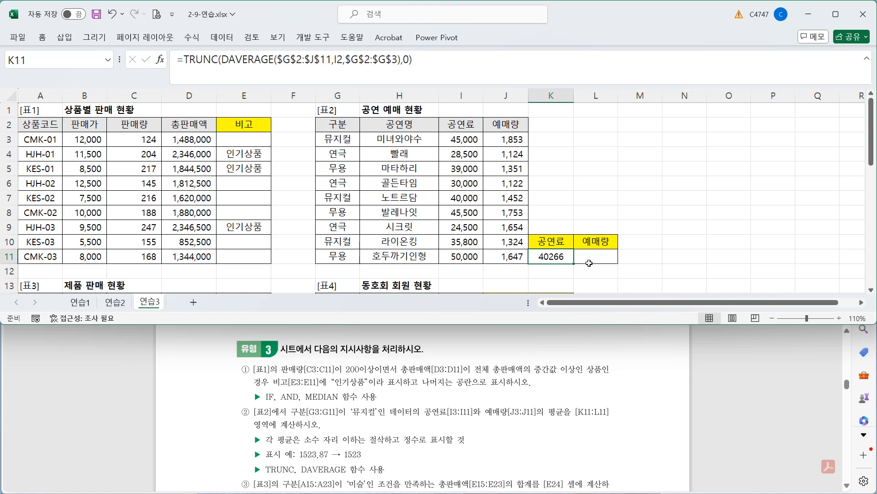
left_click_drag(576, 262, 612, 261)
left_click(596, 242)
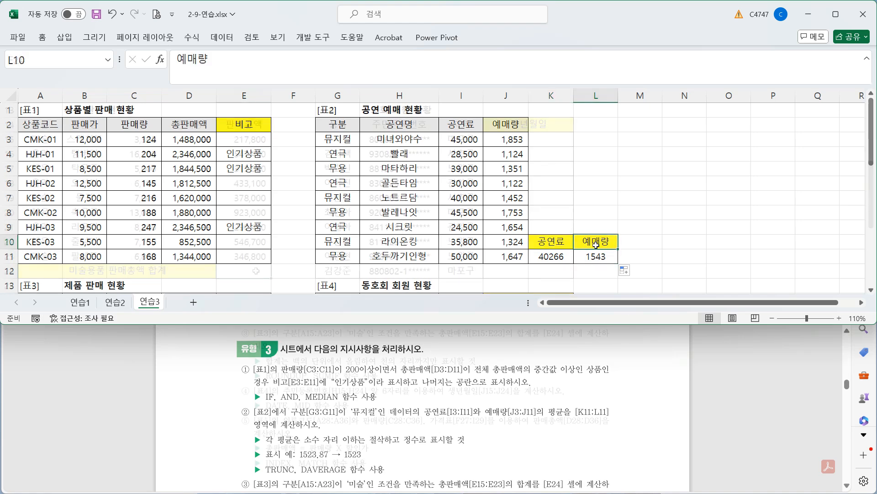
Start a SUMIF formula in cell E24 with A15:A23 as the criteria range.
left_click(256, 271)
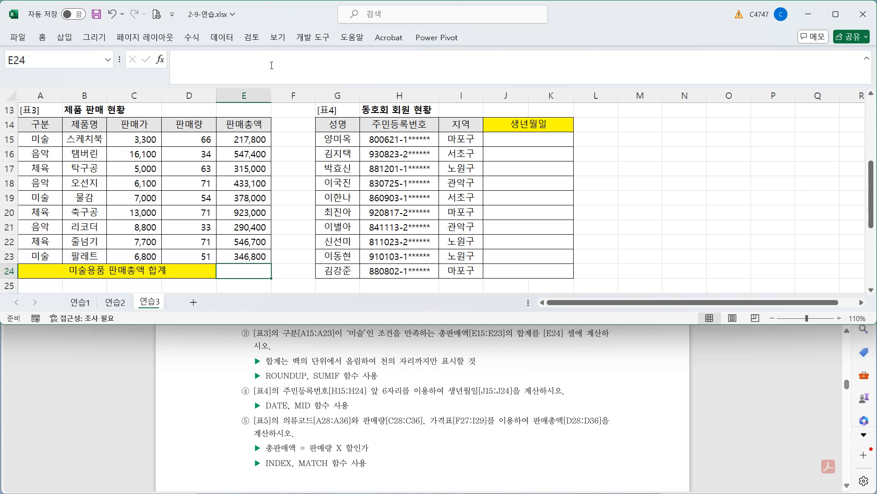
left_click(271, 65)
type("=sum")
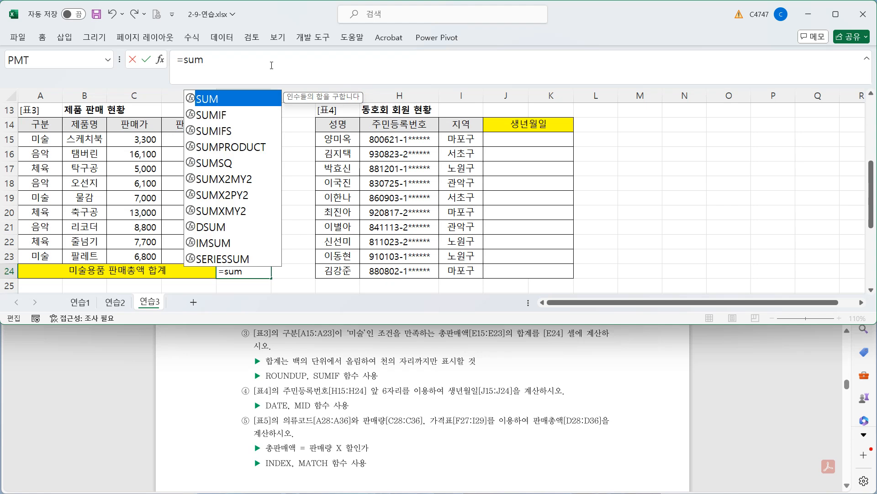
key("Down")
key("Tab")
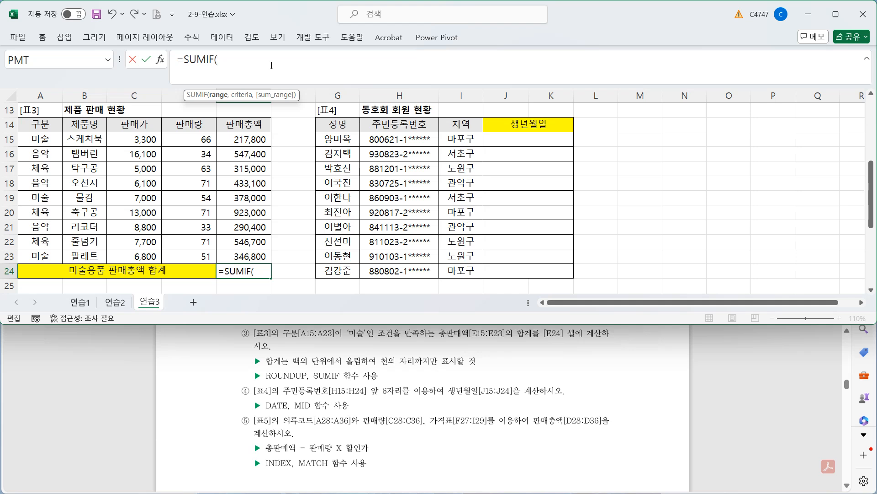
left_click_drag(41, 144, 46, 255)
type(",")
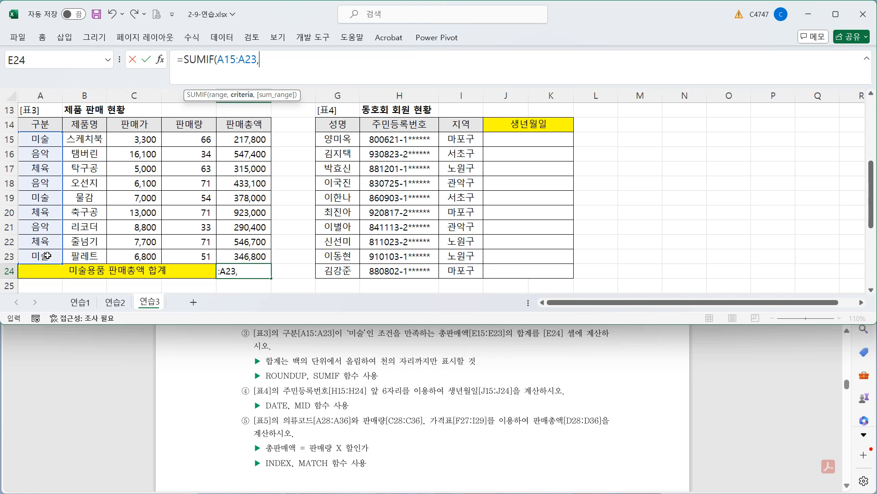
type("\"미술\"")
key("BackSpace")
key("BackSpace")
key("BackSpace")
key("BackSpace")
Complete the E24 SUMIF formula with A19 as the criterion and E15:E23 as the sum range.
left_click(50, 200)
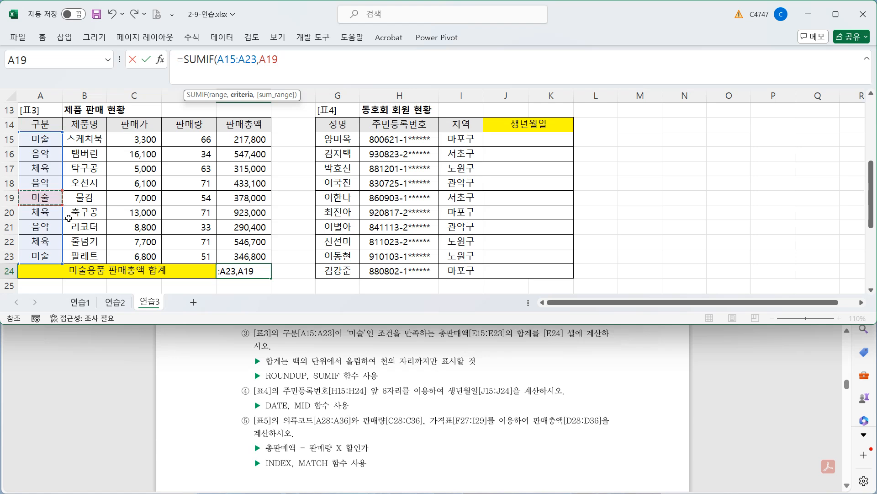
type(",")
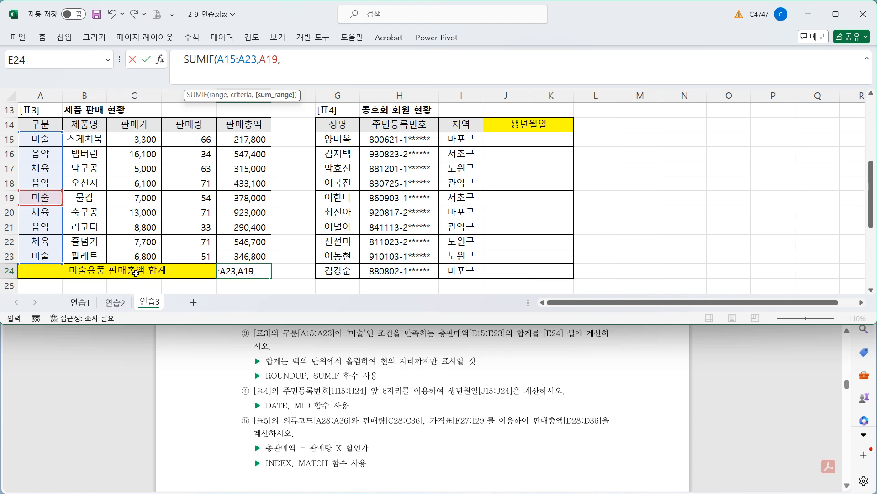
left_click_drag(256, 138, 250, 255)
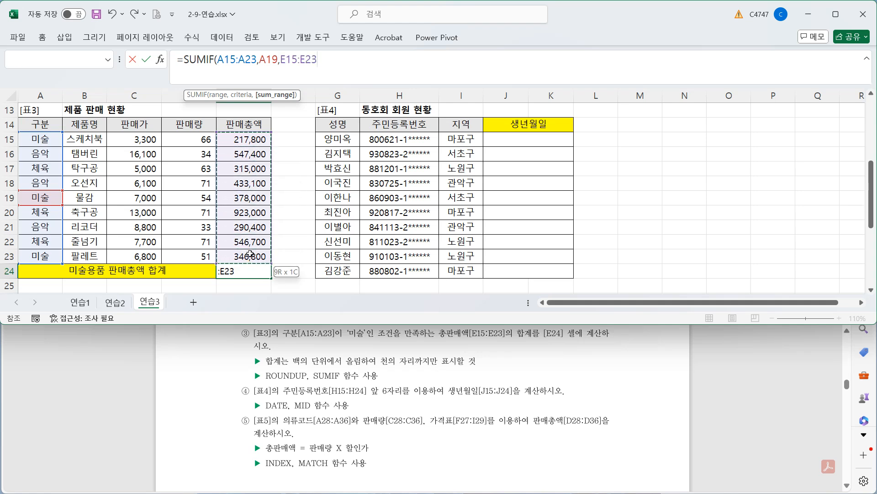
type(")")
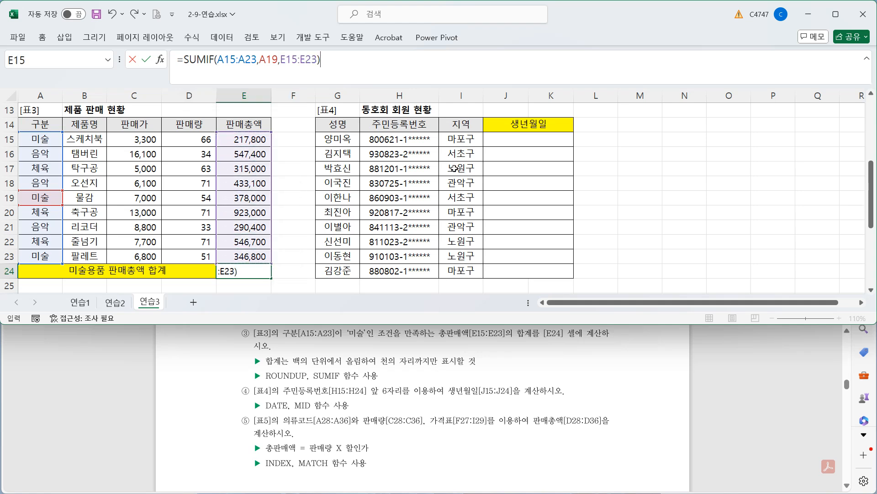
key("Return")
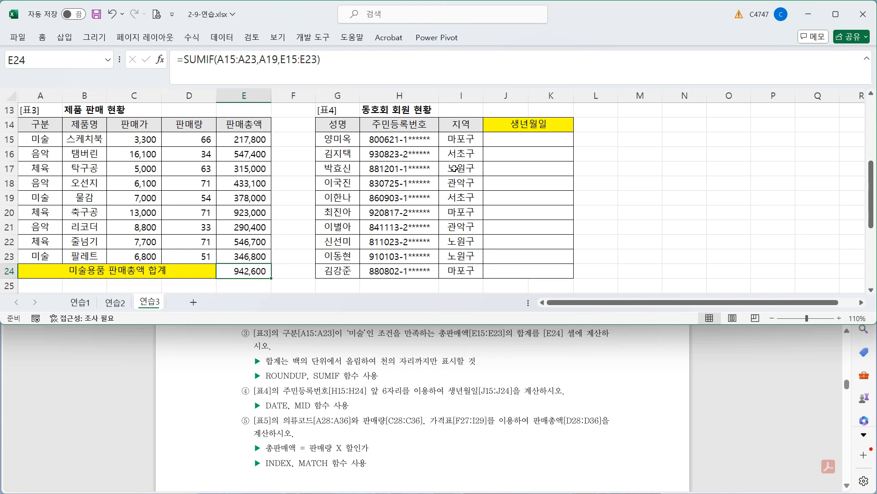
Wrap the E24 SUMIF formula in ROUNDUP with -3 as the number of digits.
left_click(185, 60)
type("rou")
key("Down")
key("Down")
key("Tab")
left_click_drag(250, 60, 399, 60)
left_click(399, 60)
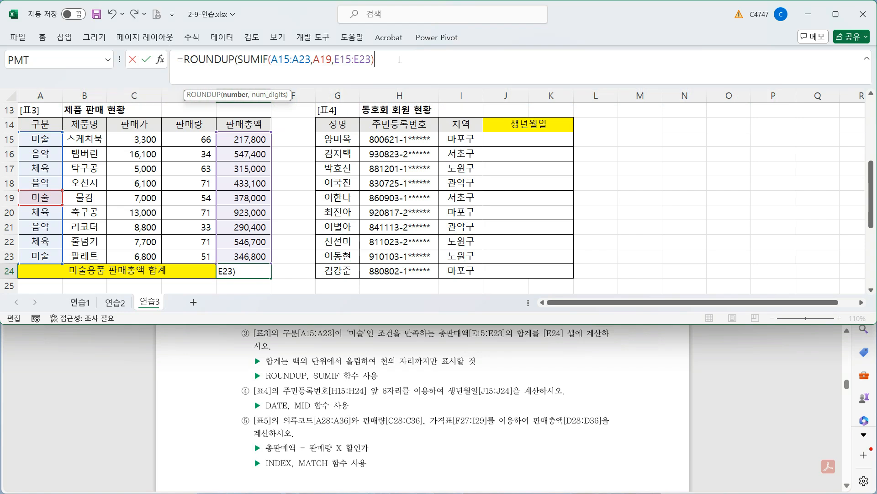
type(",-3)")
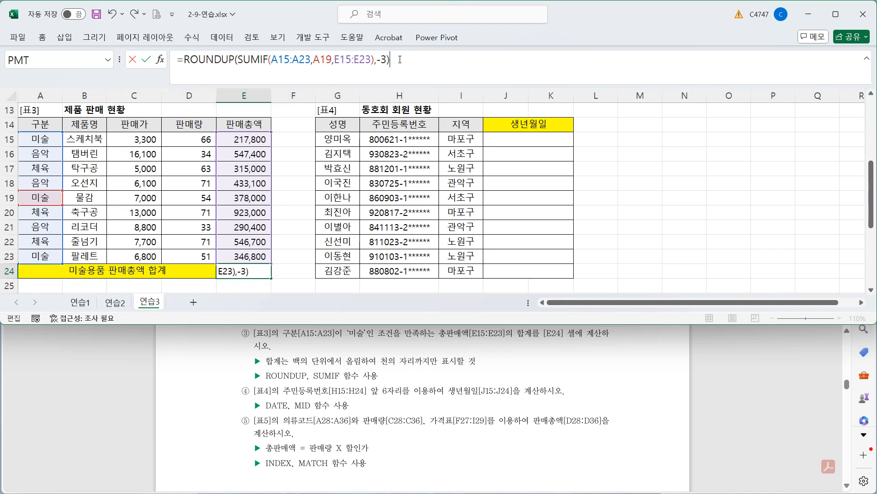
key("ctrl+Return")
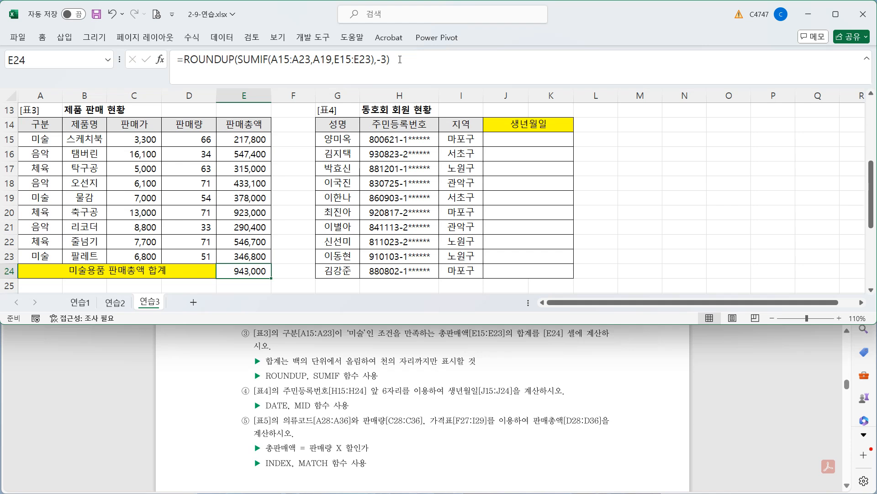
Start a DATE formula in cell J15 with an empty MID function as its year argument.
left_click(568, 139)
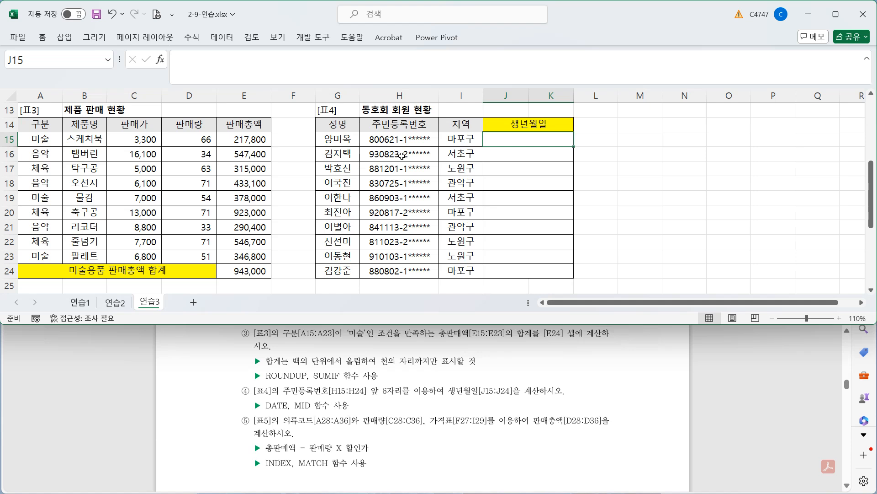
left_click(551, 75)
type("=")
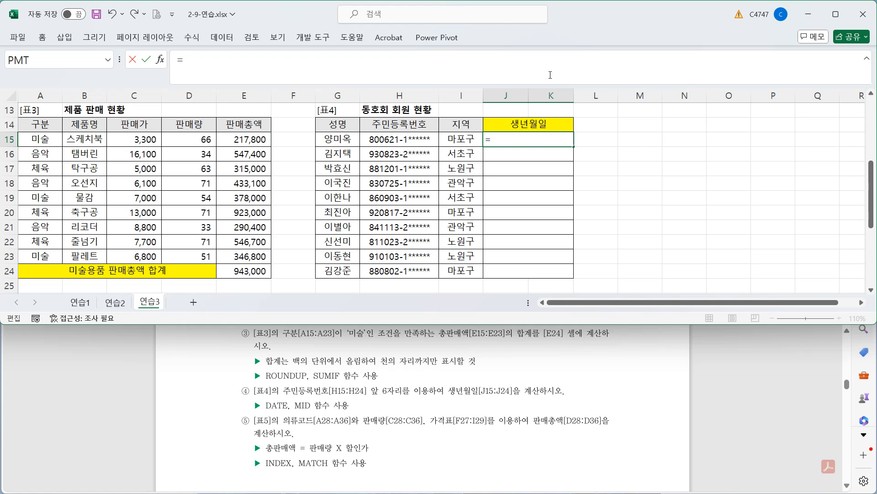
type("da")
key("Tab")
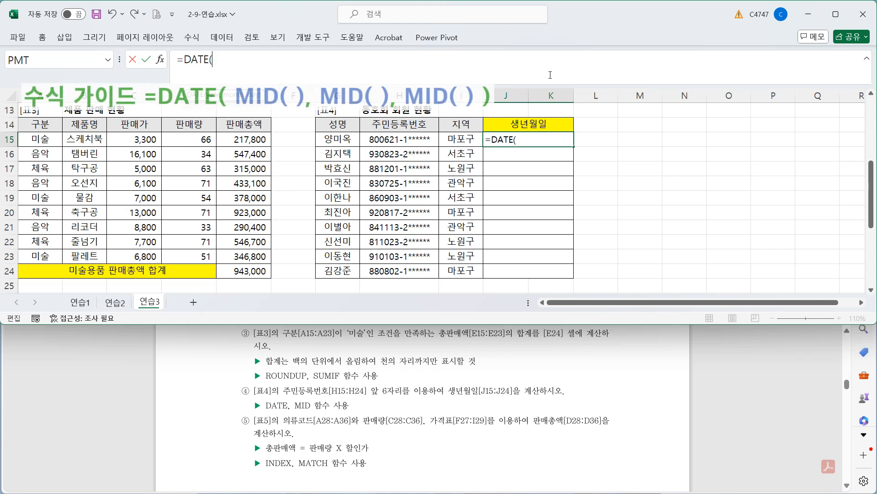
type("mid")
key("Tab")
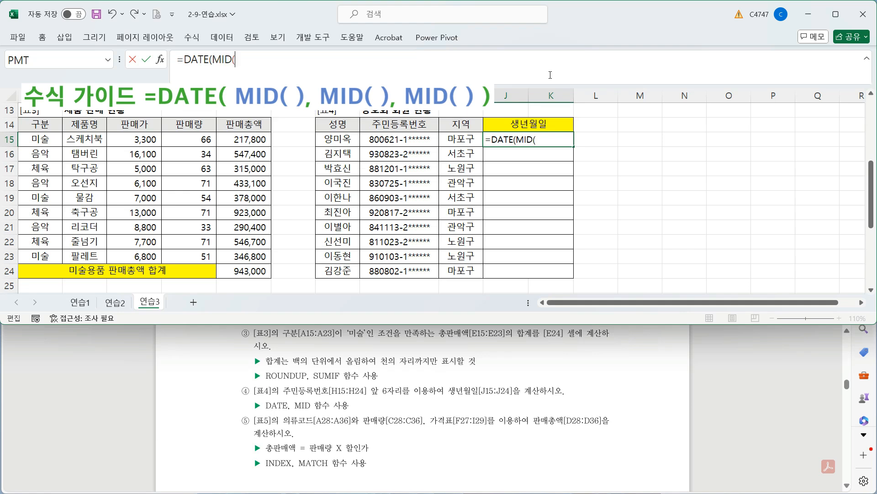
type("),")
Add empty MID functions as the month and day arguments and close the J15 DATE formula.
type("mid")
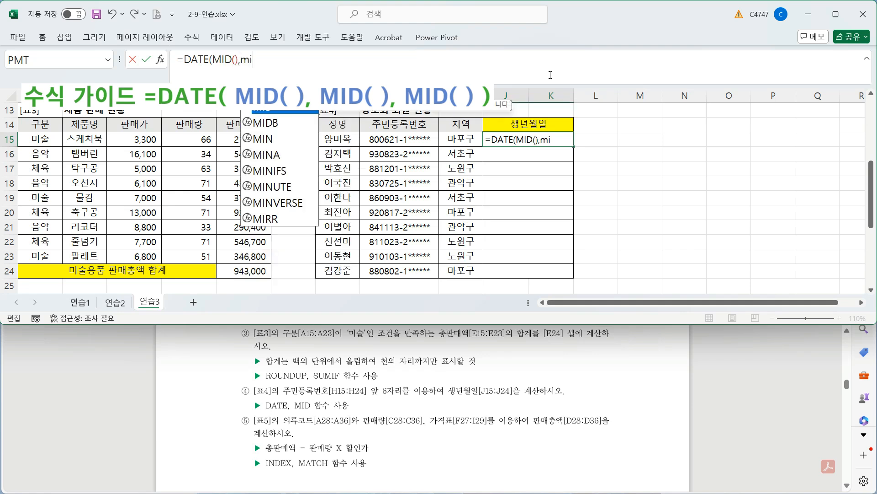
key("Tab")
type("),")
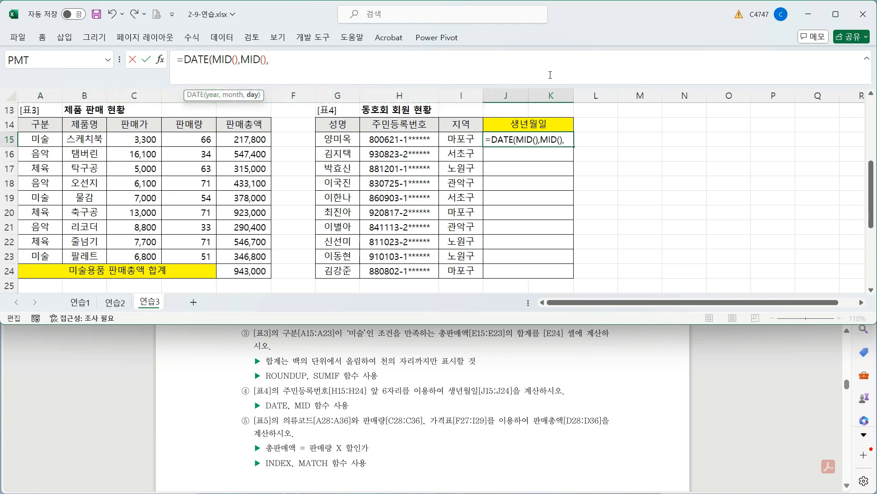
type("mid")
key("Tab")
type("))")
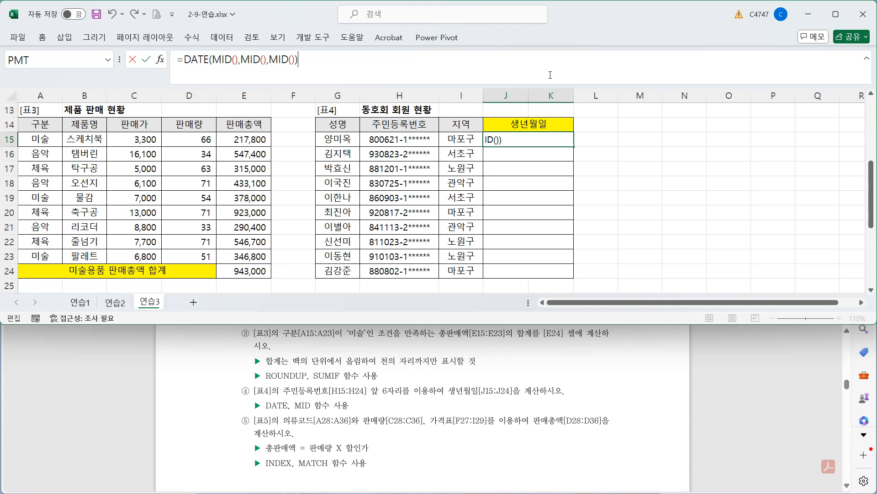
Fill in the year MID as MID(H15,1,2) and the month MID as MID(H15,3,2) in the J15 formula.
left_click(235, 59)
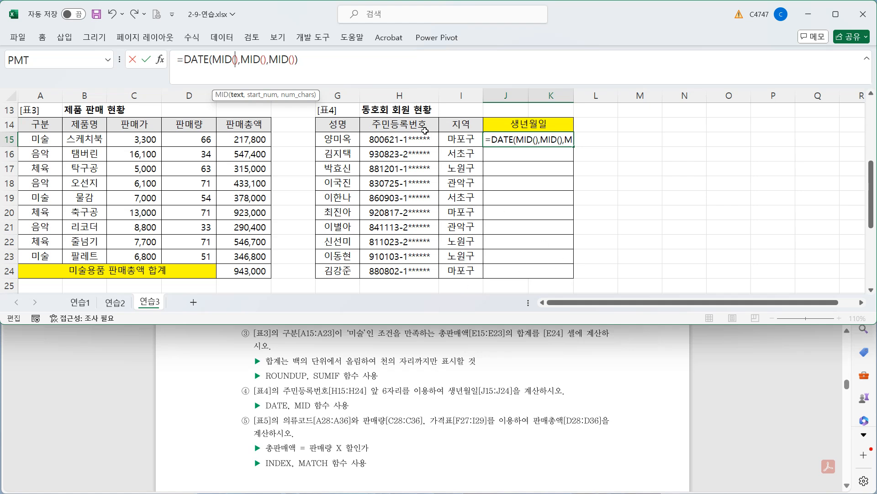
left_click(417, 141)
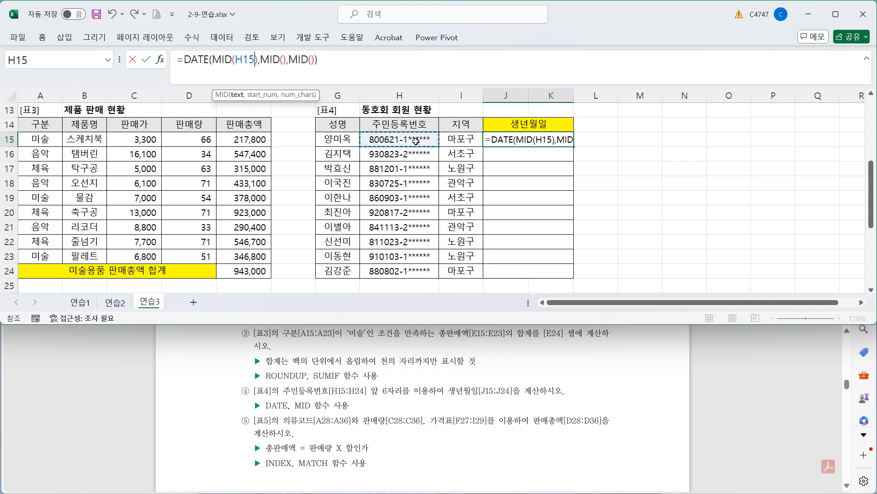
type(",1,2")
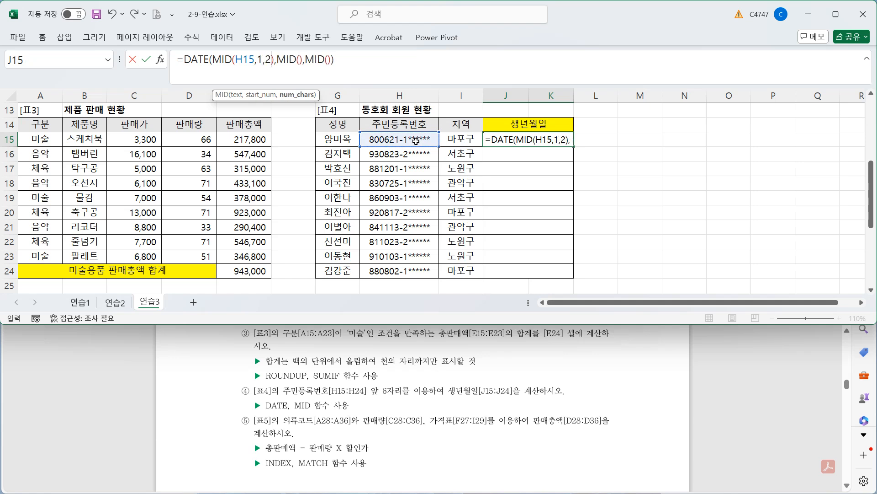
left_click(300, 60)
left_click(403, 142)
type(",")
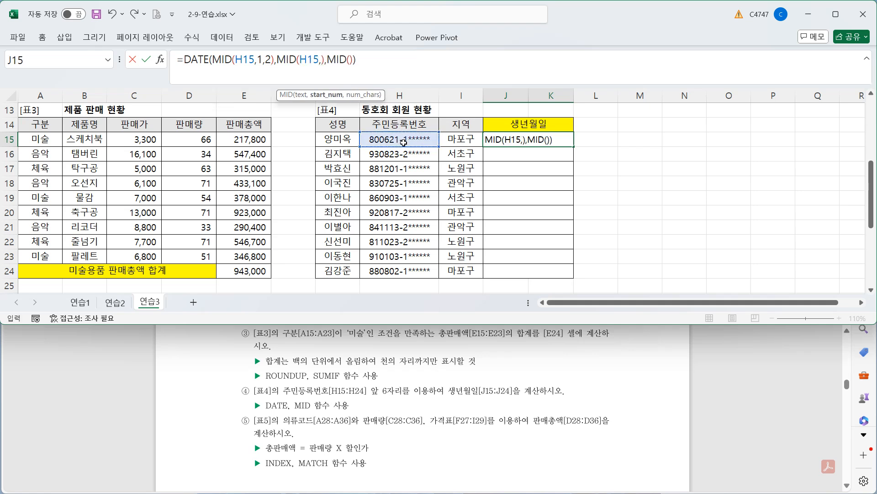
type("3,")
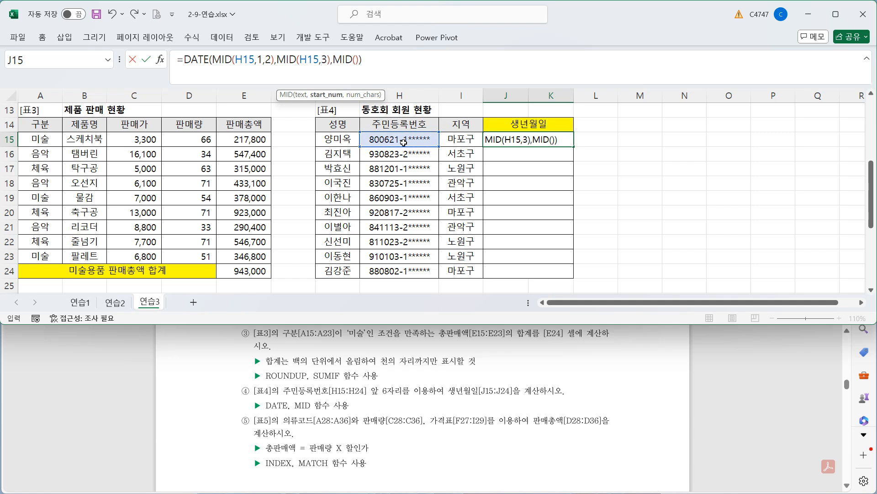
type("2")
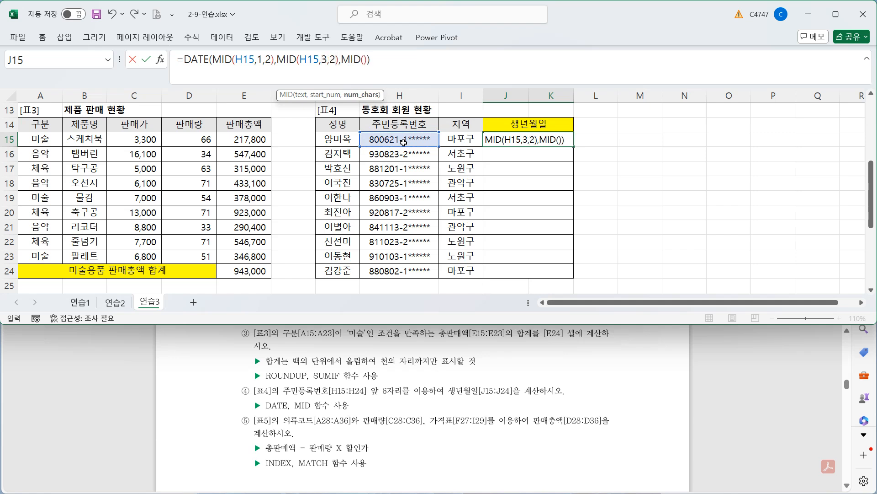
Fill in the day MID as MID(H15,5,2) and copy the finished J15 formula down through J24.
left_click(364, 60)
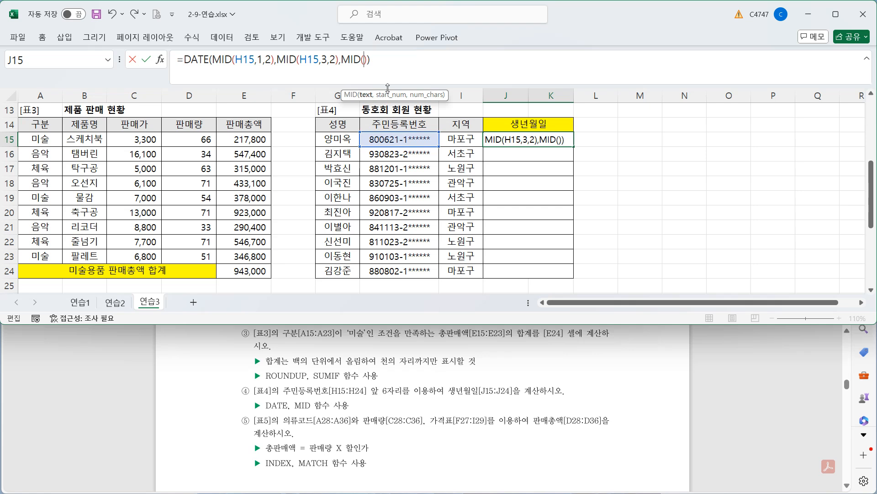
left_click(411, 139)
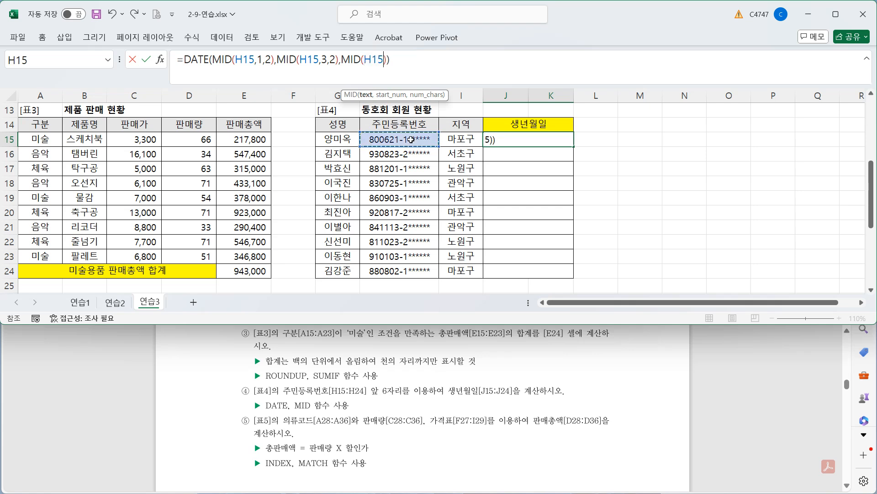
type(",")
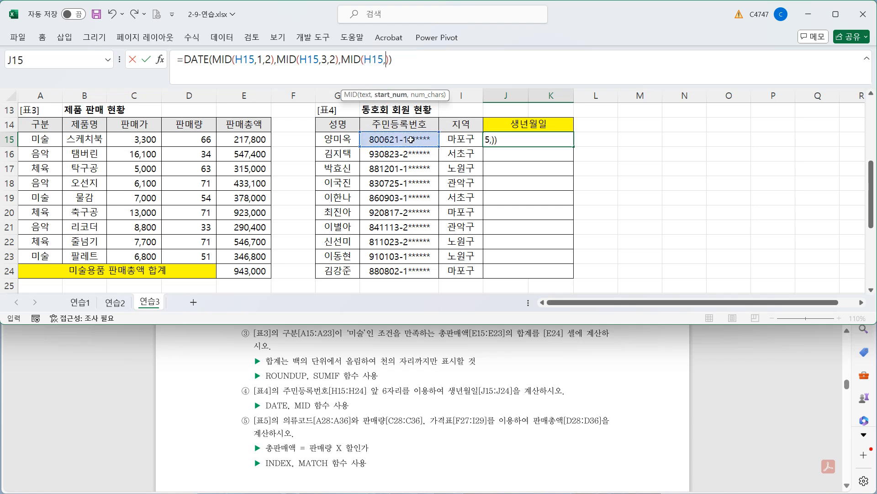
type("5,2")
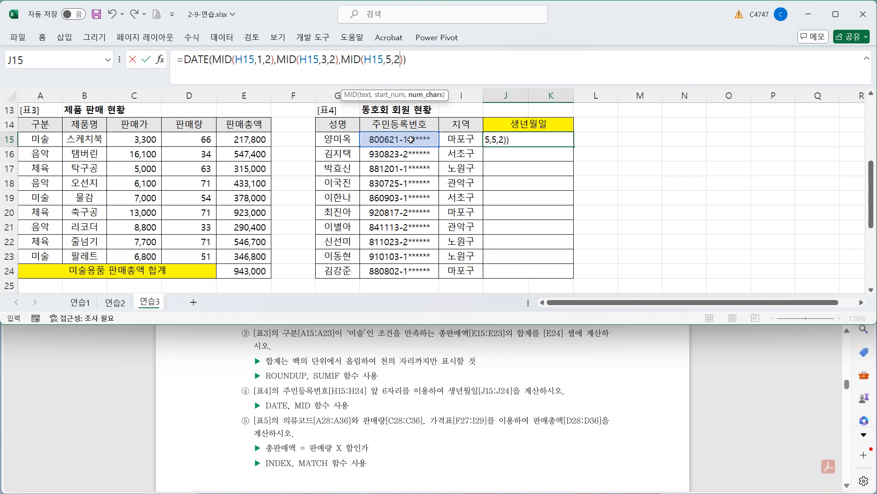
key("ctrl+Return")
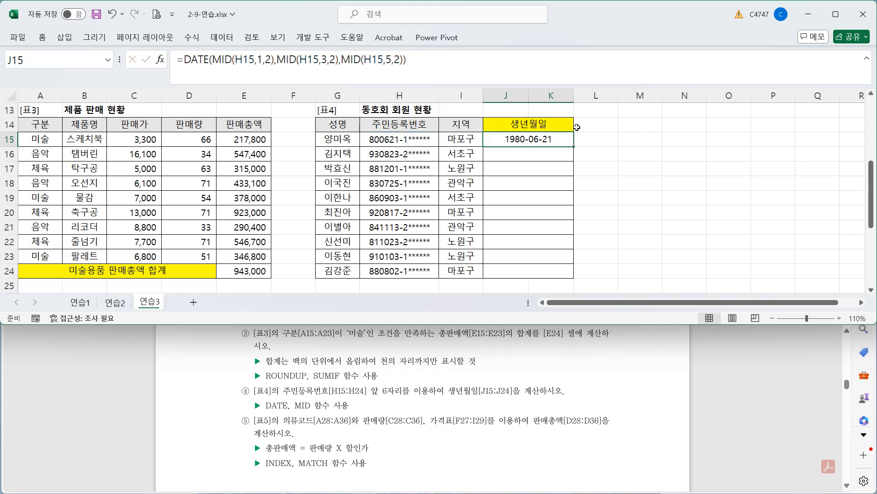
left_click_drag(573, 147, 571, 273)
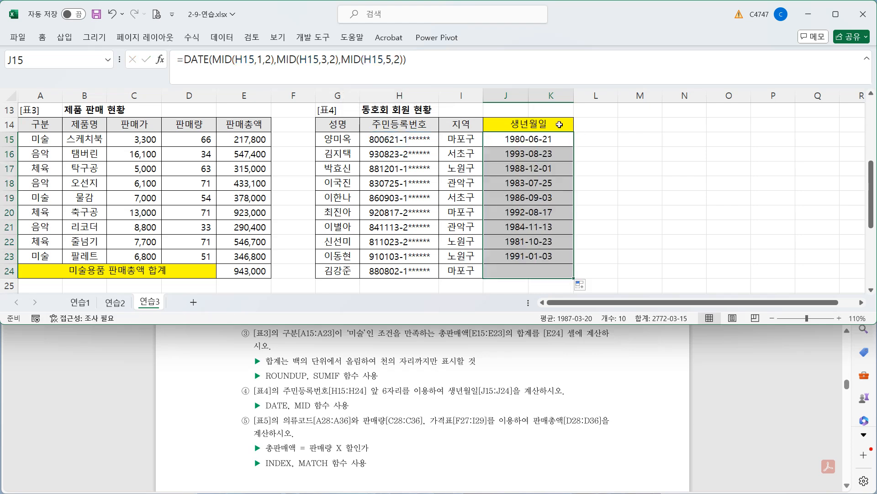
Examine the sales quantities C28:C36 in [표5] and the discount prices in the price table F27:I29.
left_click(559, 124)
scroll(198, 141, "down", 4)
left_click(197, 140)
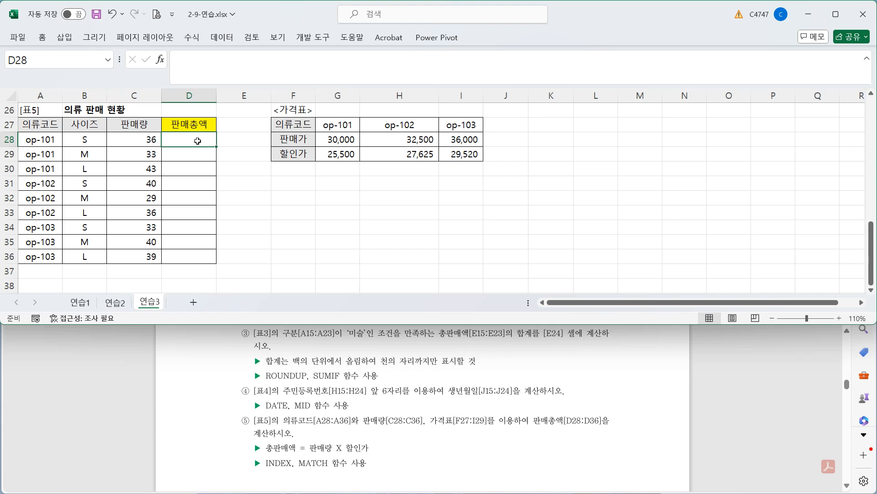
left_click_drag(141, 143, 140, 251)
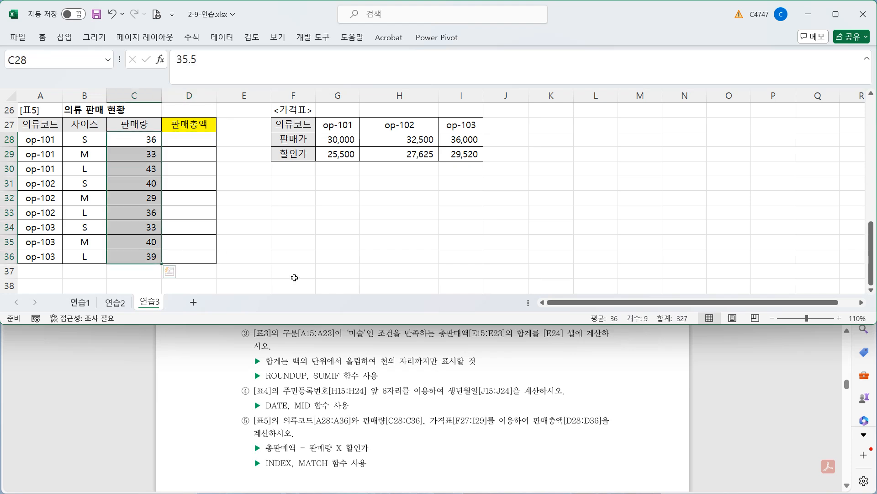
key("Right")
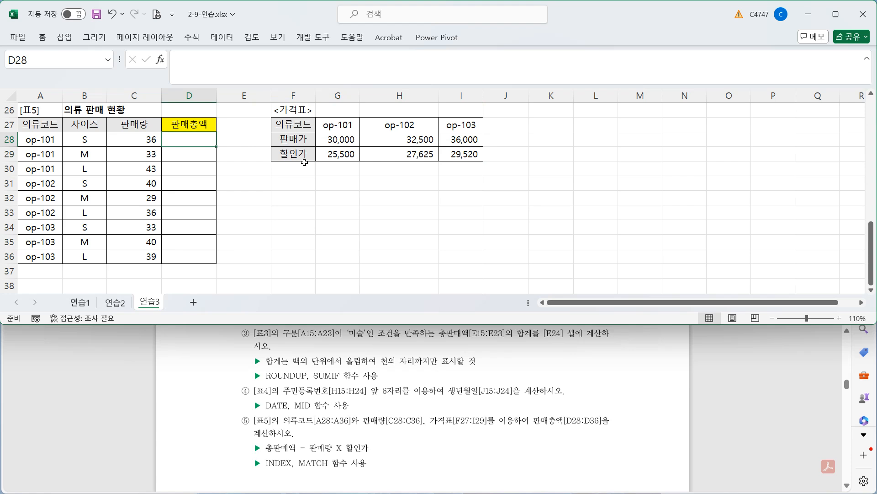
left_click_drag(342, 151, 465, 154)
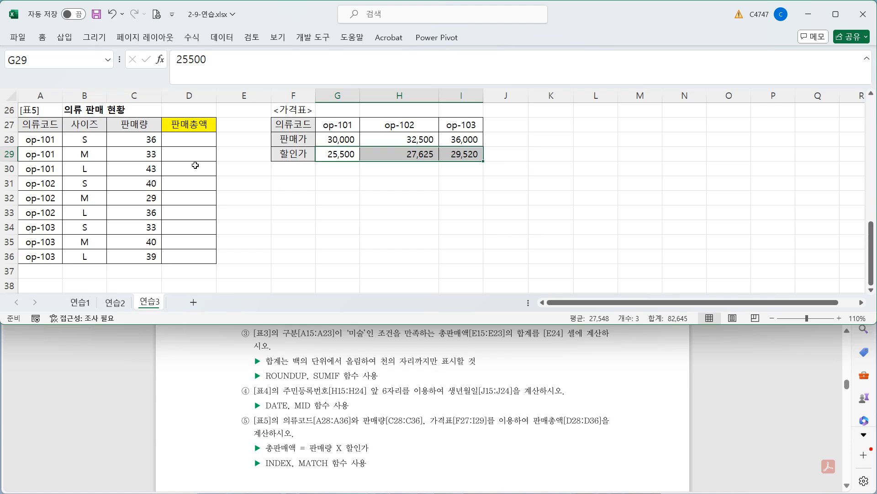
left_click(205, 136)
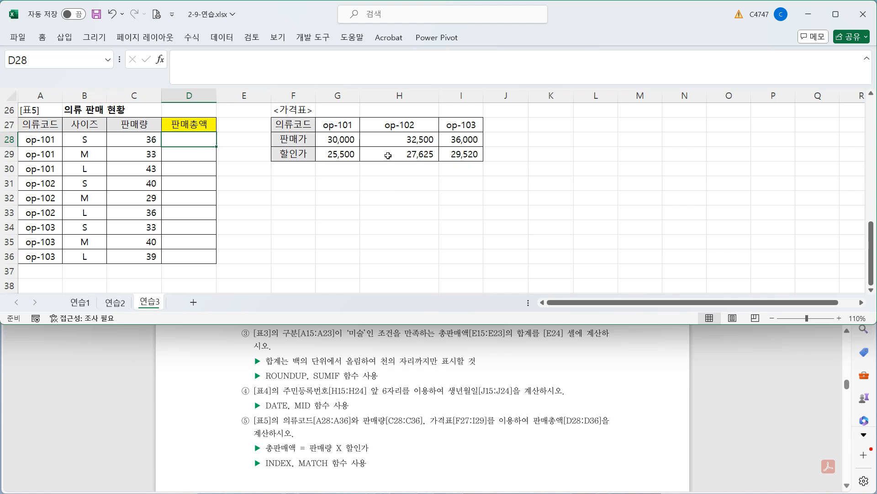
left_click_drag(301, 124, 448, 154)
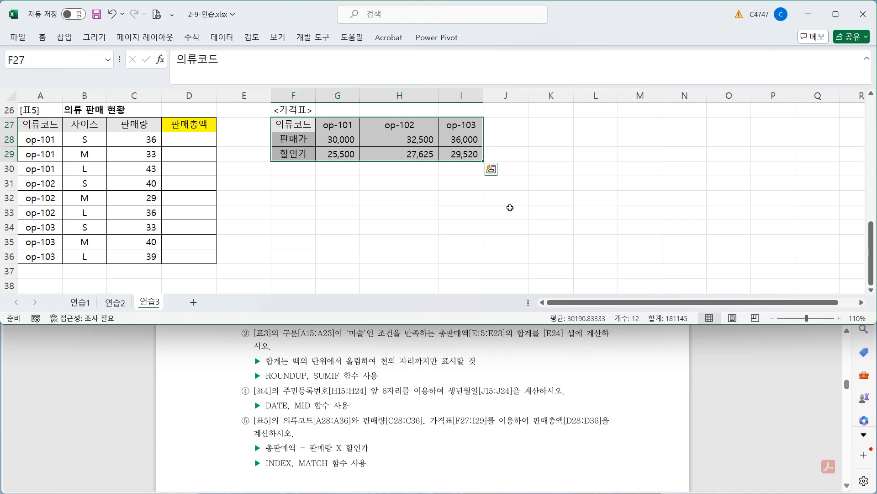
Start an INDEX formula in cell D28 with the absolute range $G$29:$I$29 and row number 1.
left_click(198, 139)
left_click(284, 69)
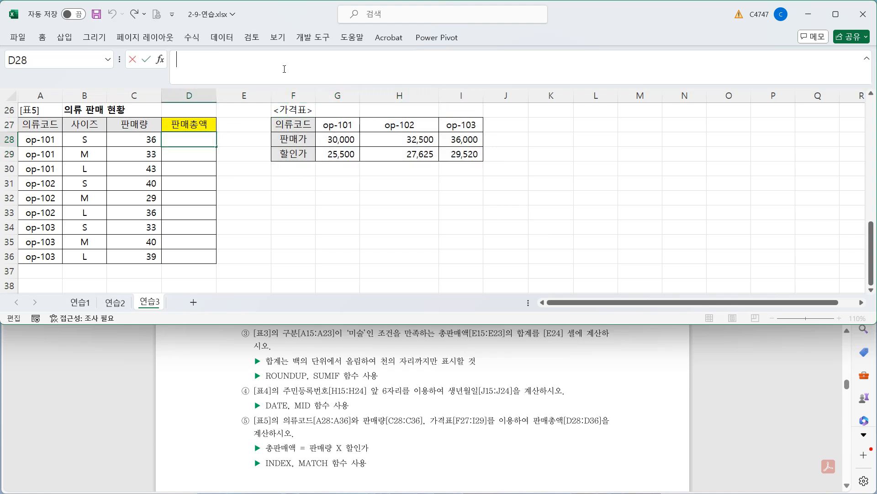
type("=in")
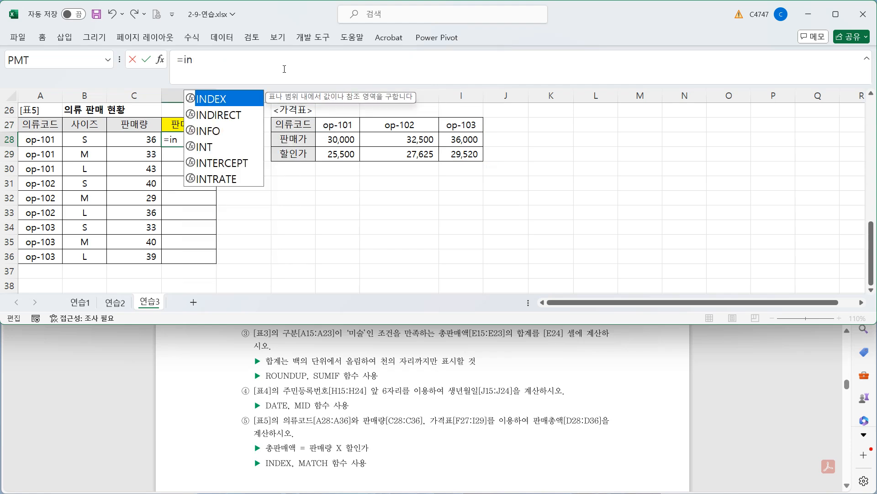
key("Tab")
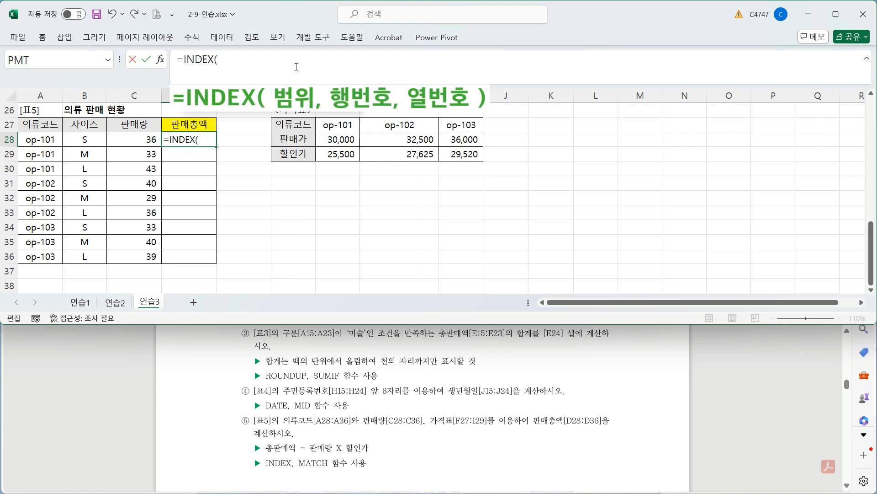
left_click_drag(345, 155, 455, 155)
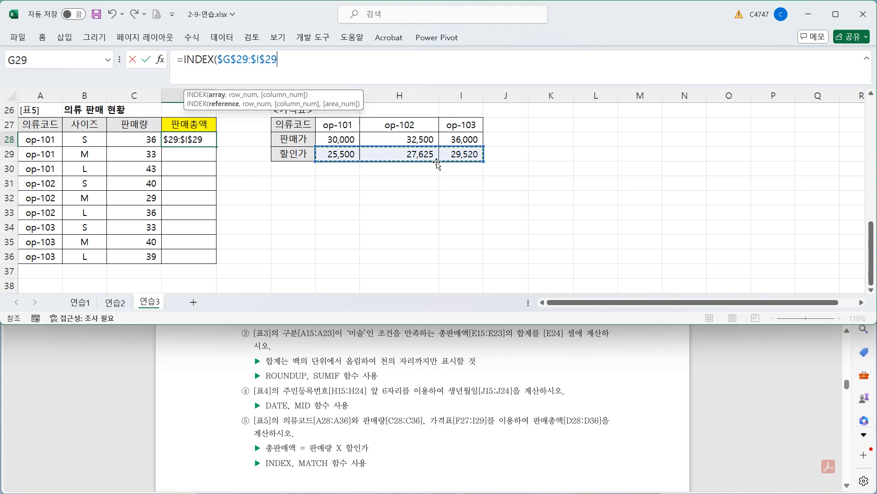
type(",")
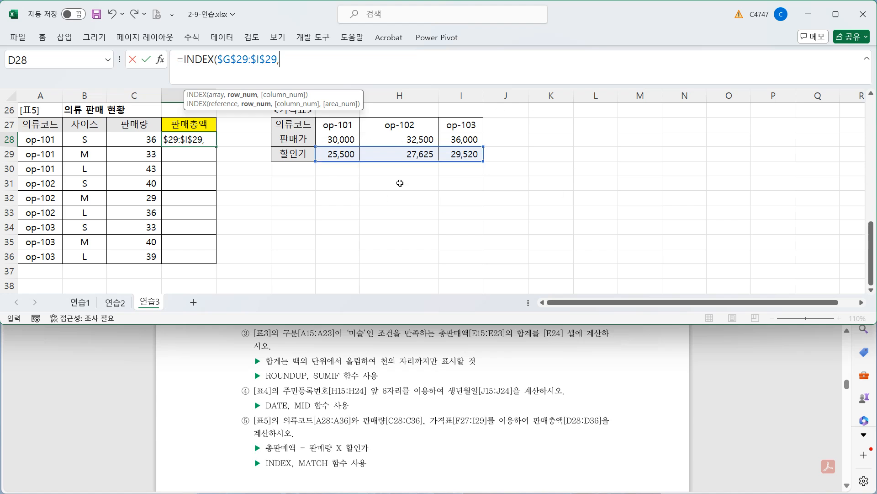
type("1,")
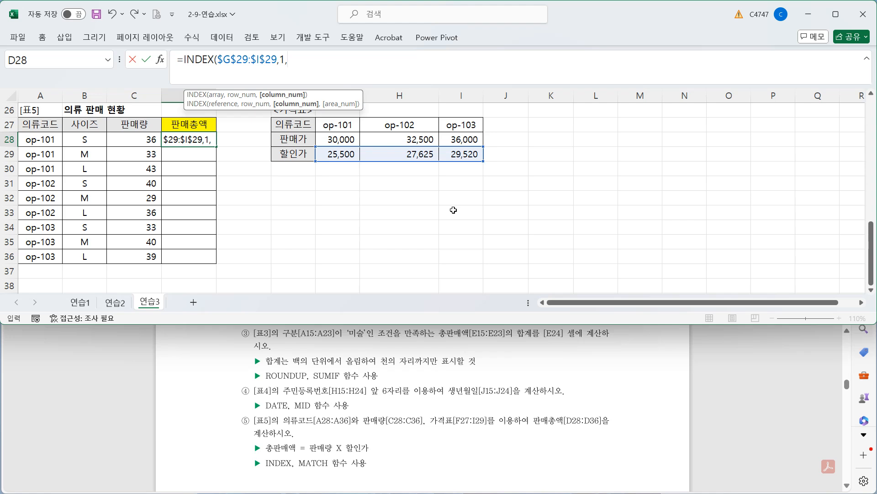
Add a MATCH function as the INDEX column argument, looking up A28 in the absolute range $G$27:$I$27.
type("ma")
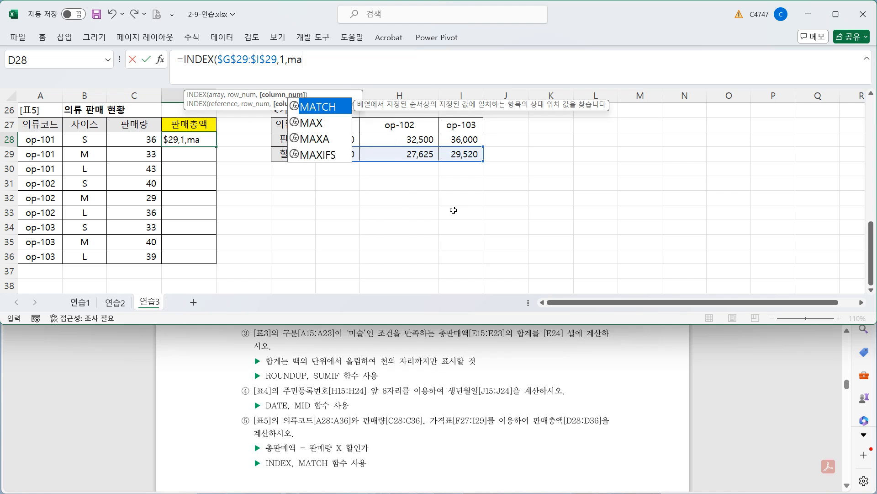
key("Tab")
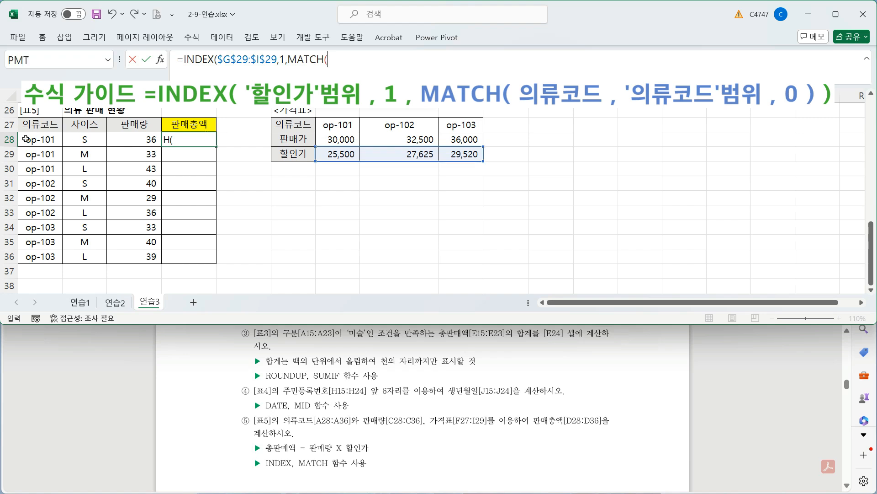
left_click(40, 141)
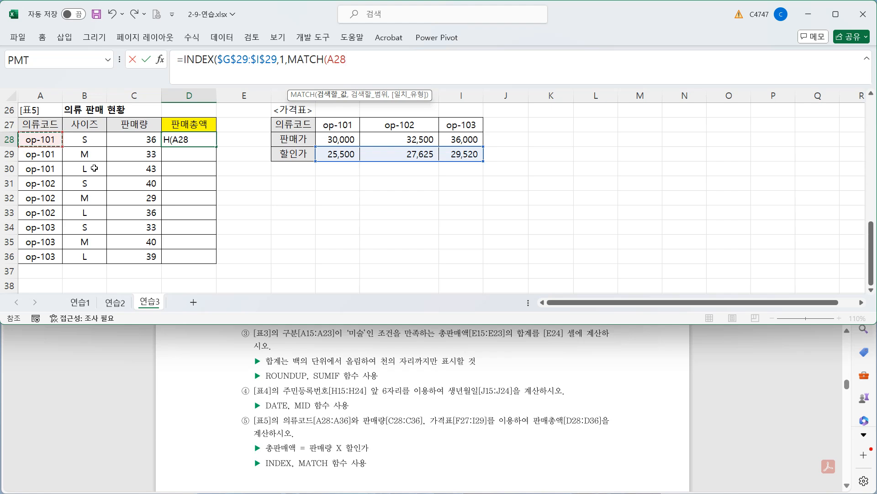
type(",")
left_click_drag(343, 128, 443, 133)
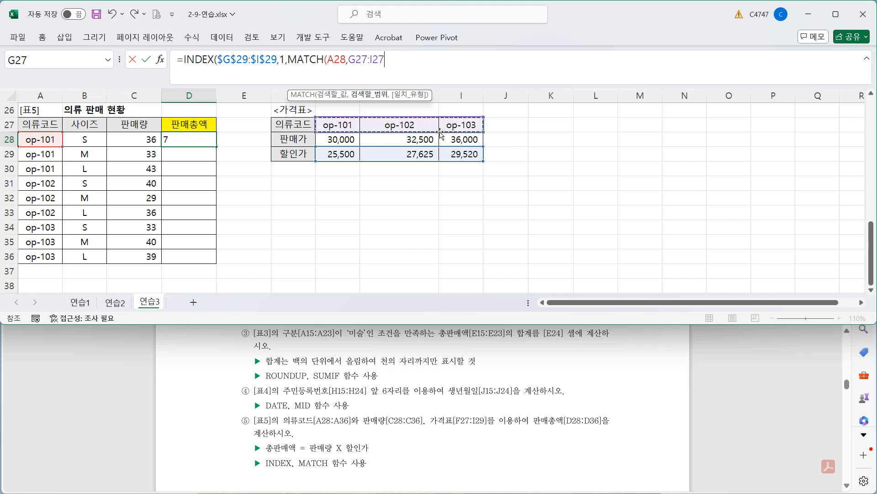
key("F4")
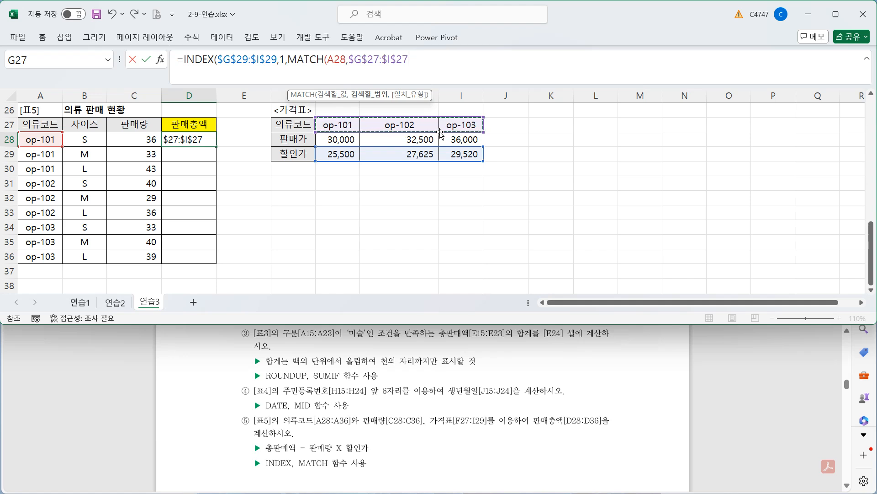
Set the MATCH type to exact match (0), close both functions and enter the D28 formula.
type(",")
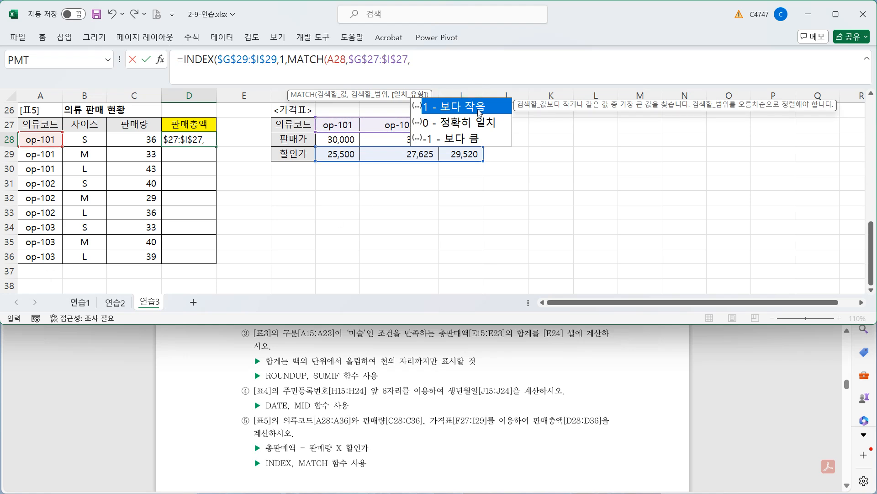
double_click(478, 123)
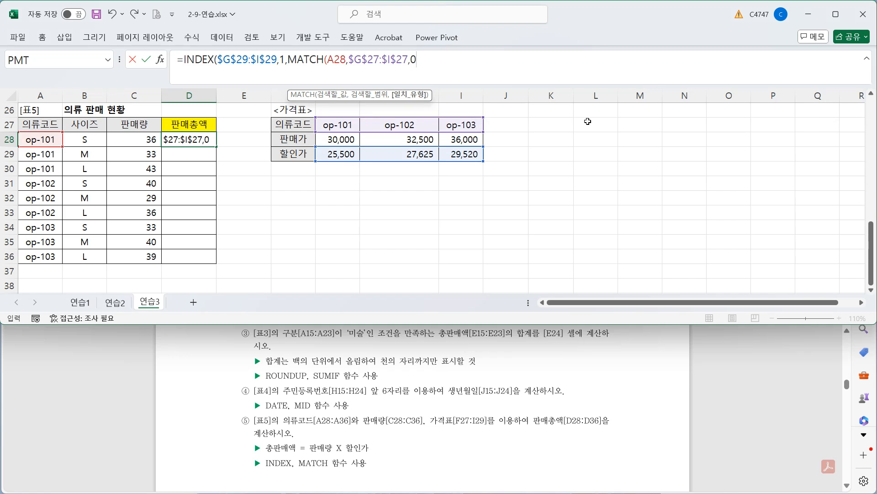
type(")")
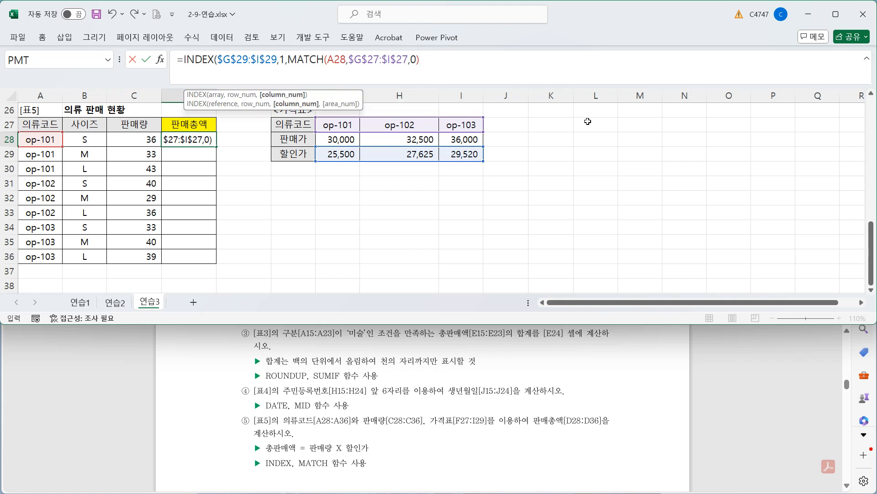
type(")")
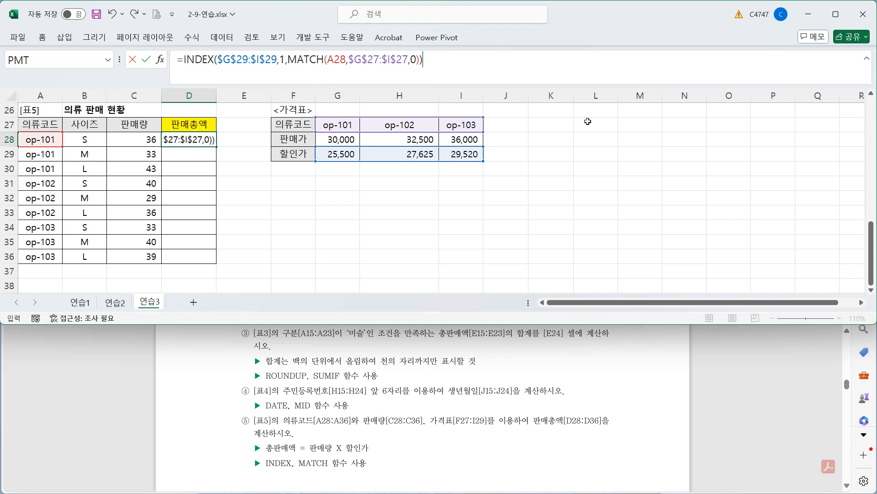
key("ctrl+Return")
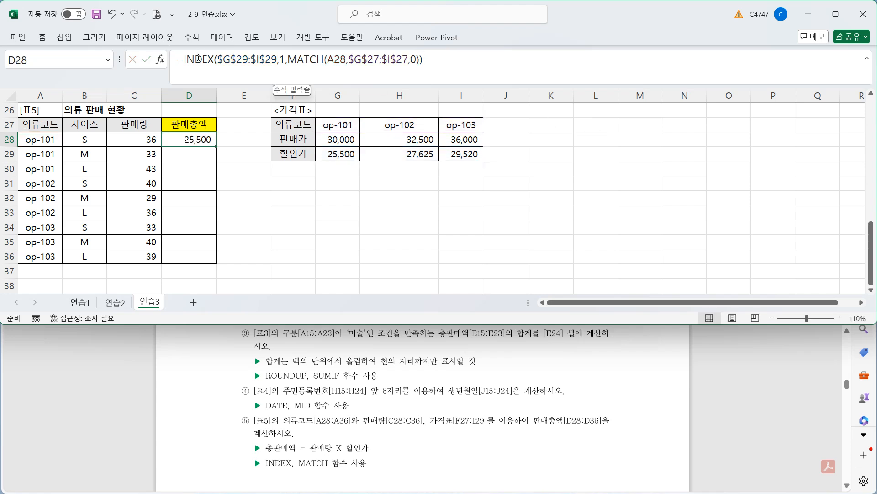
Multiply the INDEX result by C28 at the start of the D28 formula and copy it down through D36.
left_click(184, 59)
left_click(143, 142)
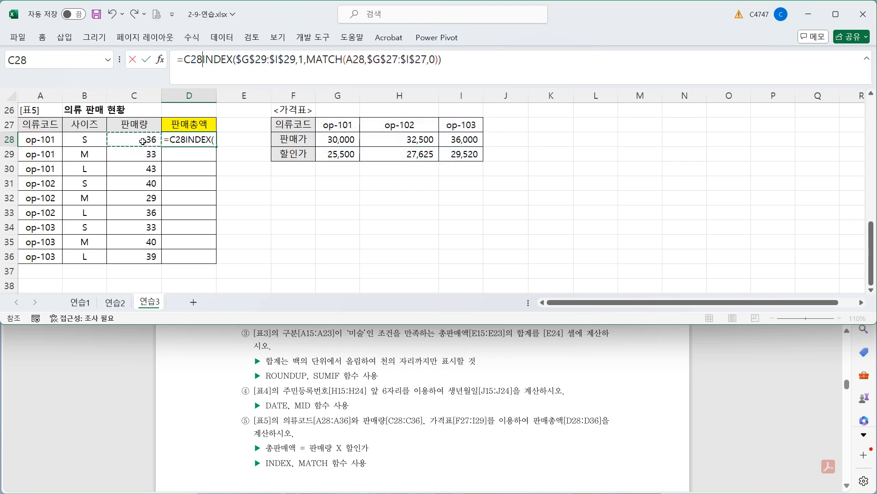
type("*")
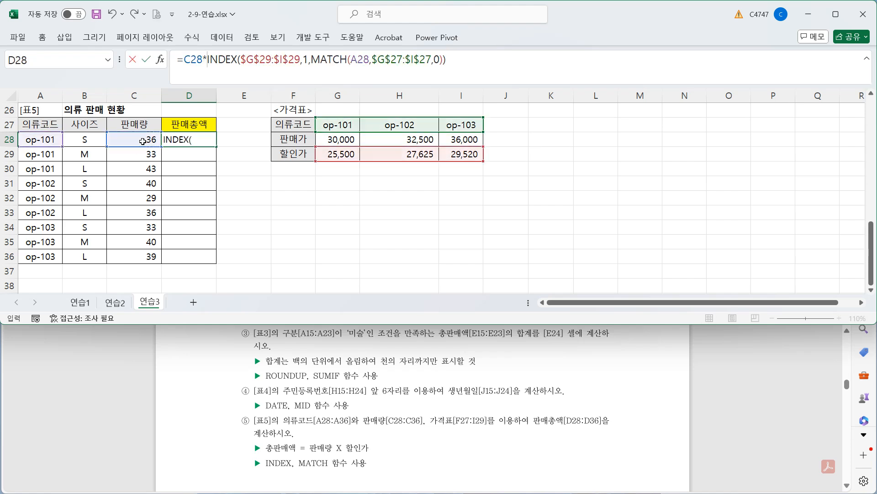
key("ctrl+Return")
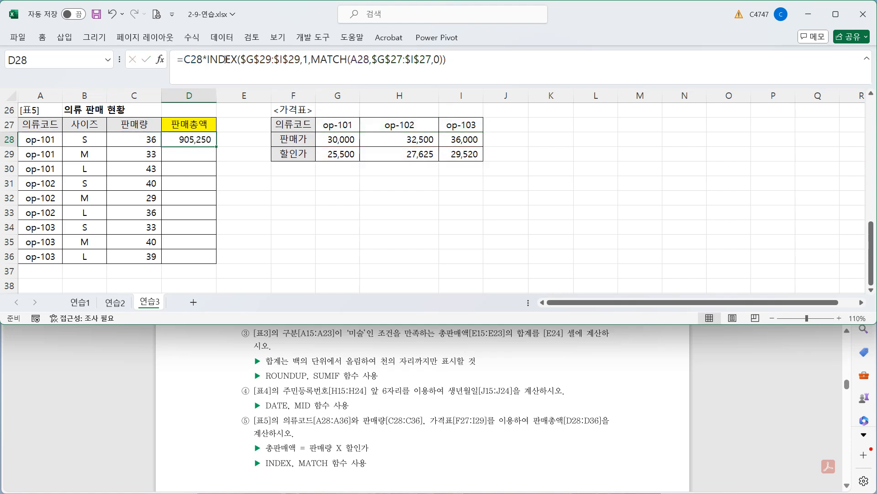
double_click(218, 145)
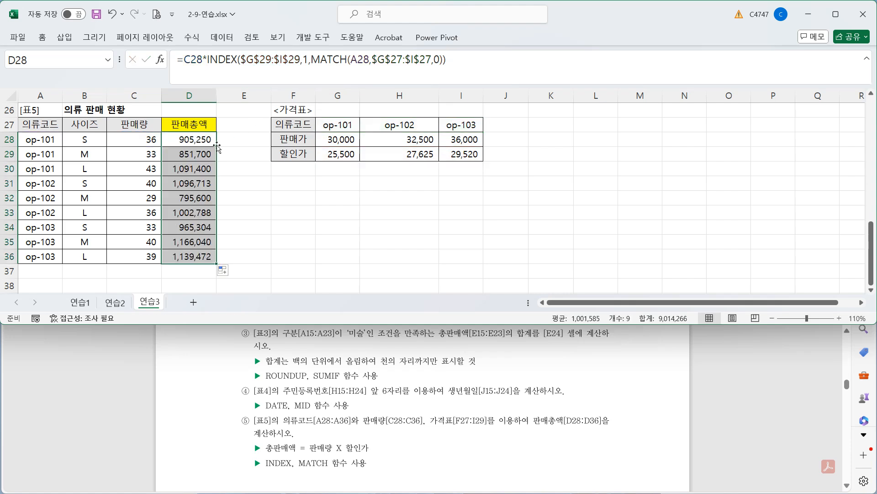